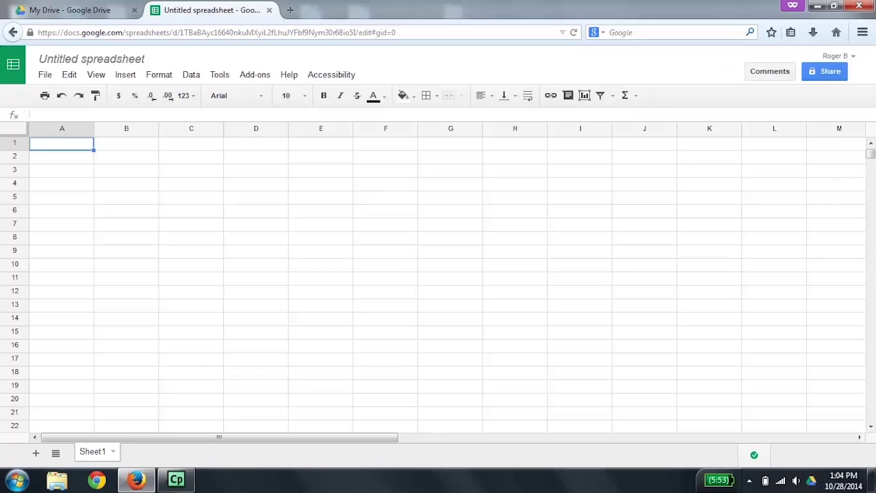
pyautogui.click(62, 156)
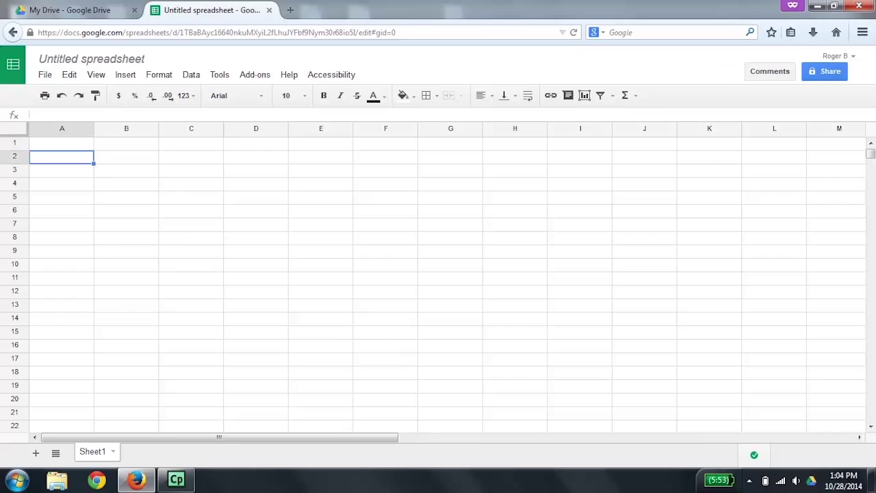
pyautogui.click(61, 170)
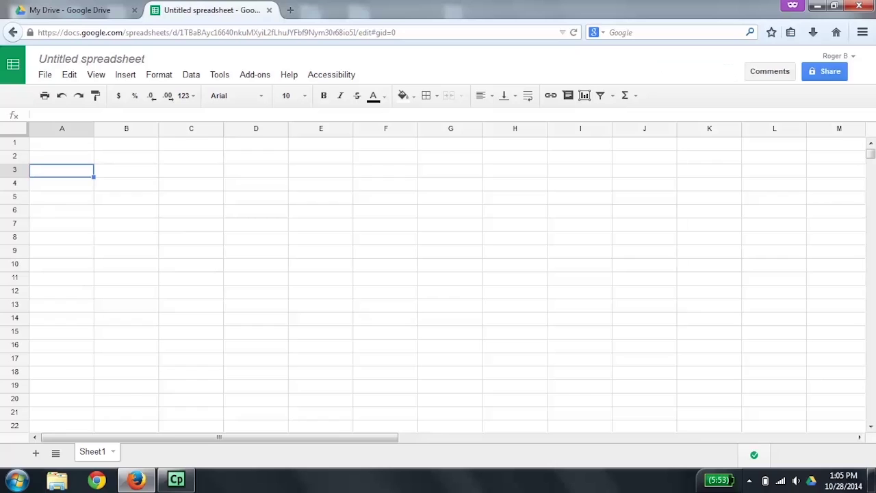
pyautogui.press('Up')
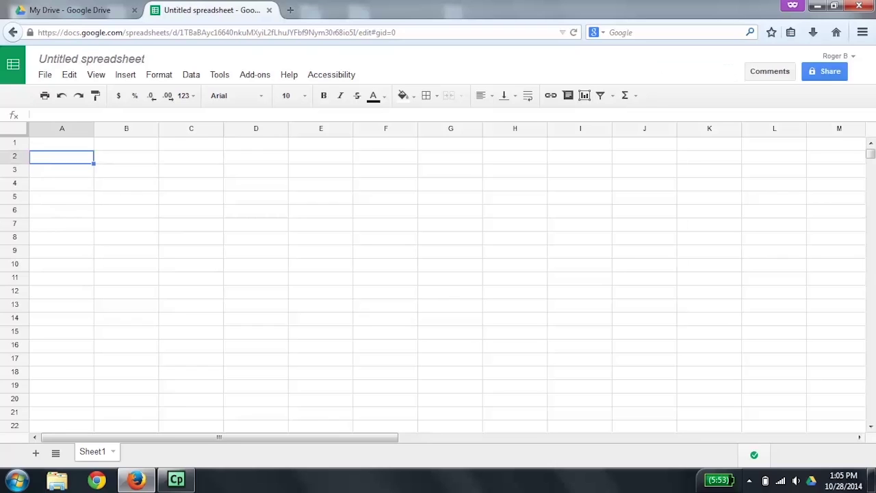
pyautogui.press('Up')
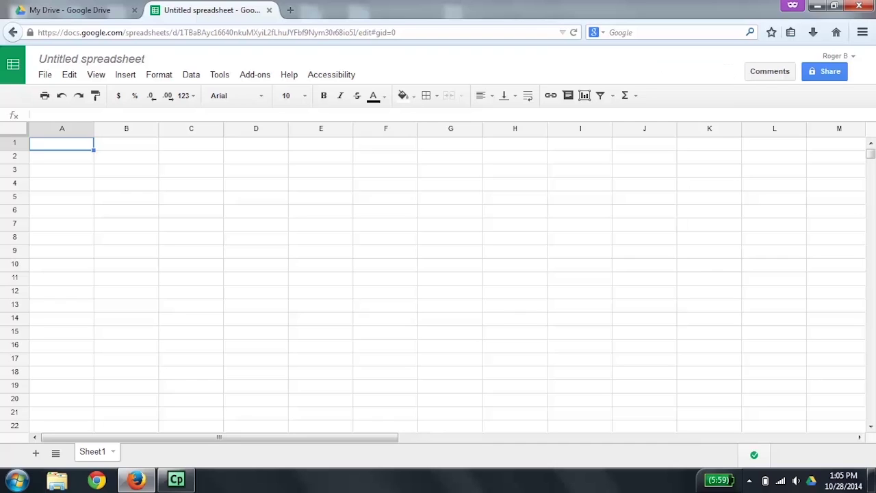
# - Rename the untitled spreadsheet as Orders
pyautogui.hotkey('alt', 'shift', 'f')
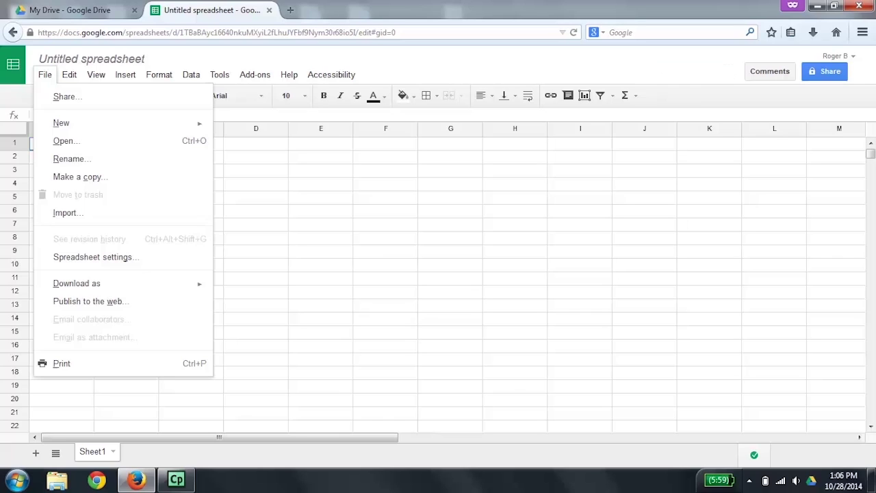
pyautogui.press('Down')
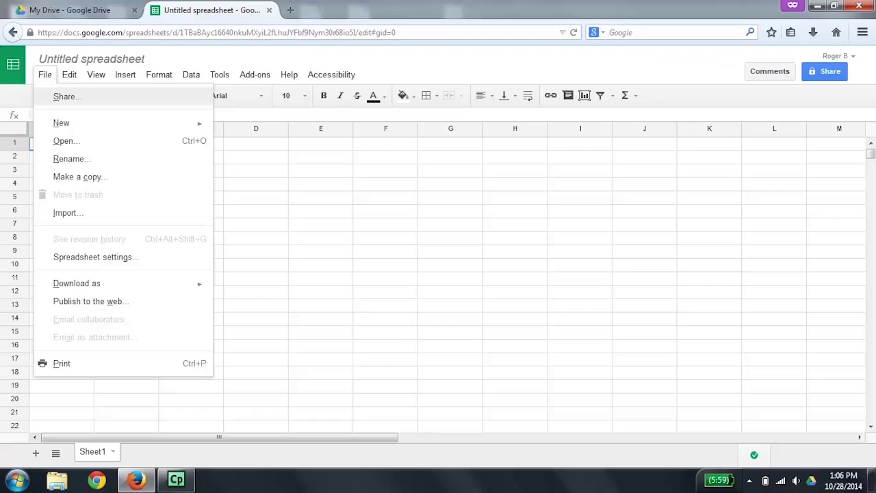
pyautogui.press('Down')
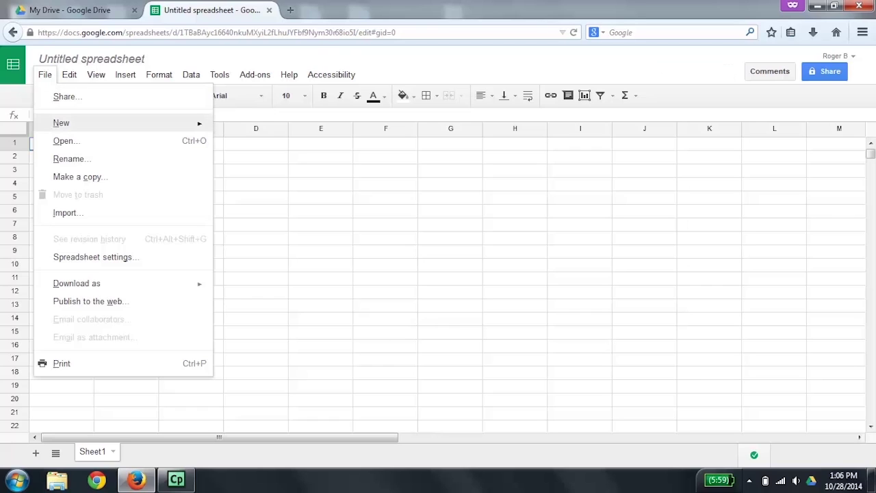
pyautogui.press('Down')
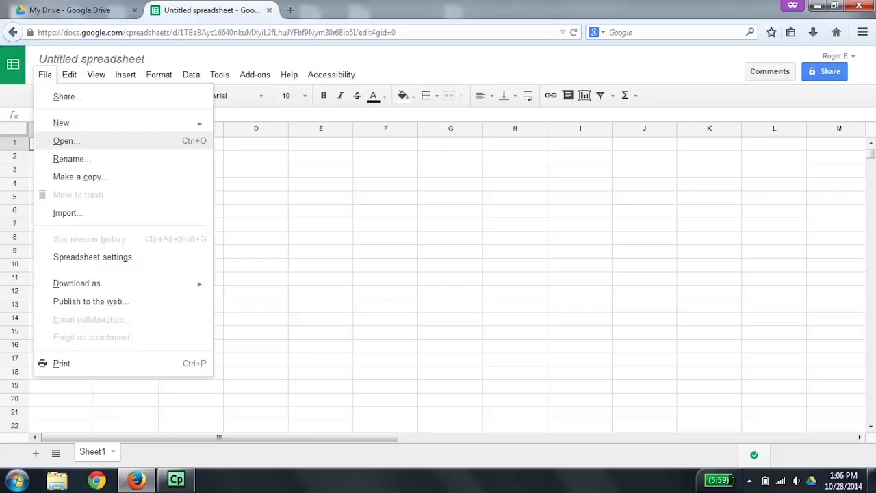
pyautogui.press('Down')
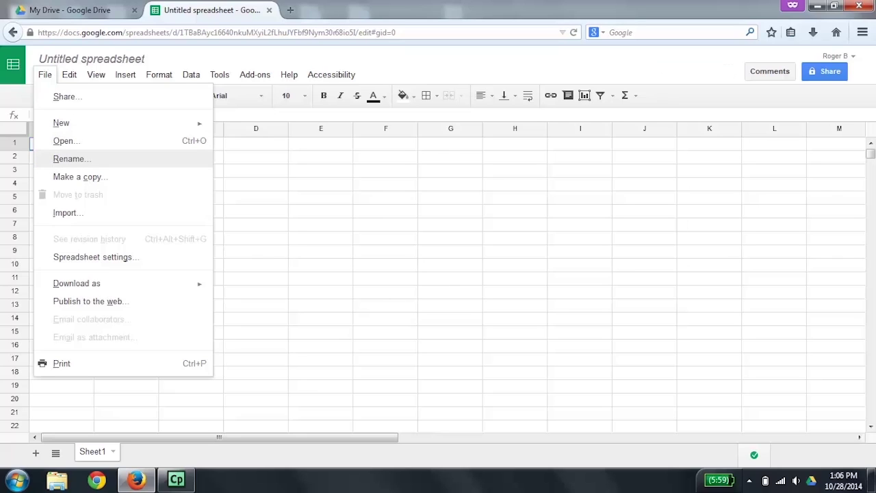
pyautogui.press('Return')
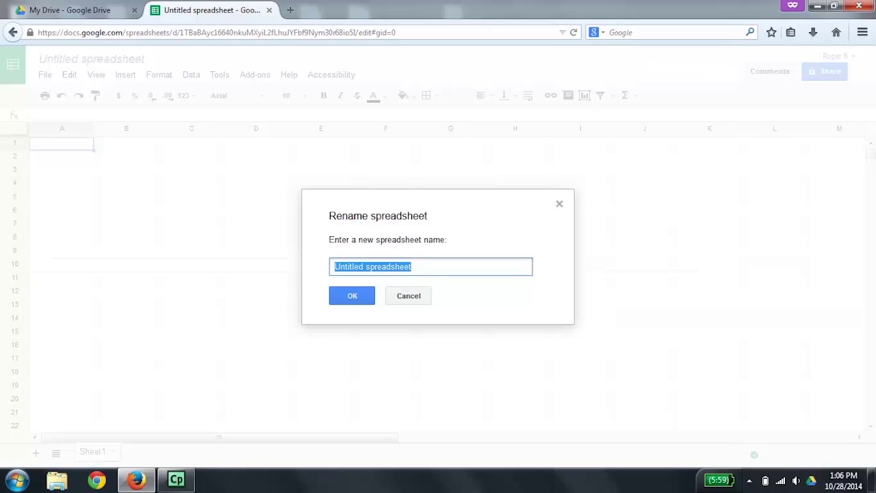
pyautogui.write('Orders')
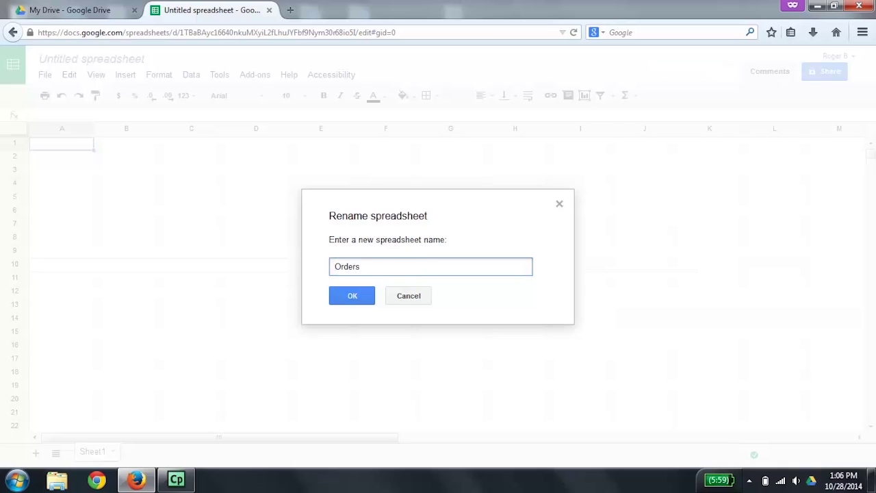
pyautogui.press('Return')
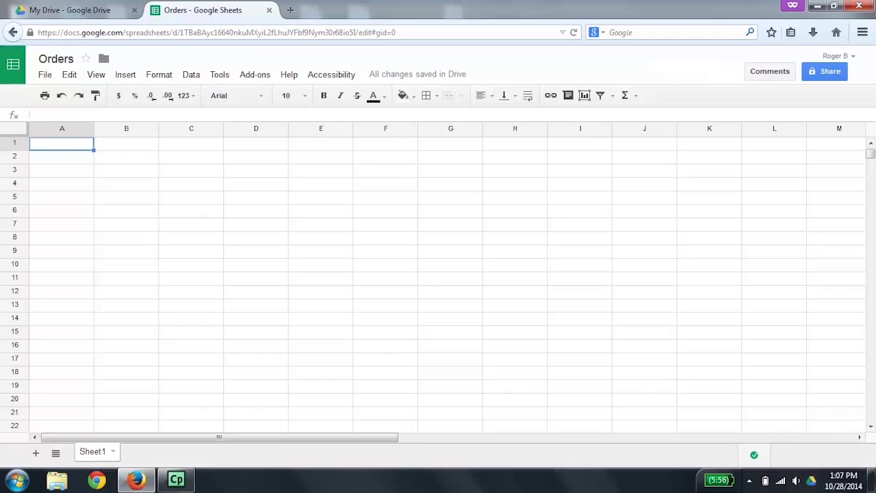
# - Enter the column headers Description, Quanity, Unit price and Total in cells A1 to D1
pyautogui.write('Description')
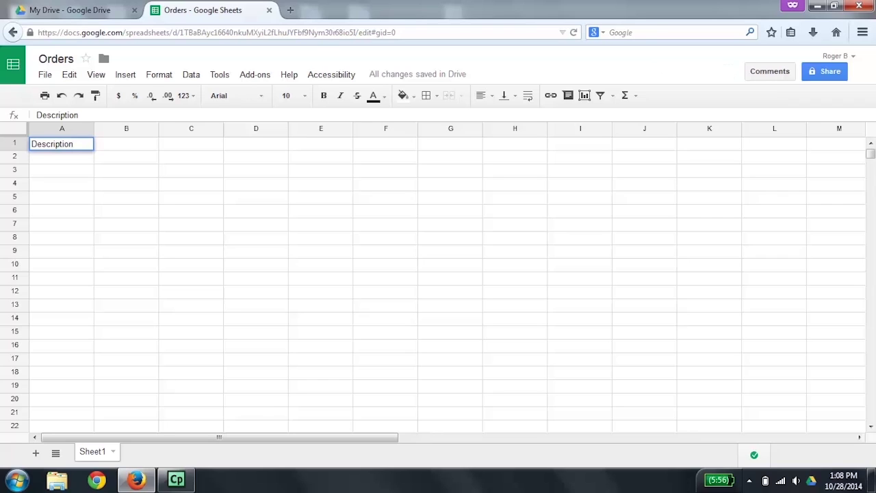
pyautogui.press('Tab')
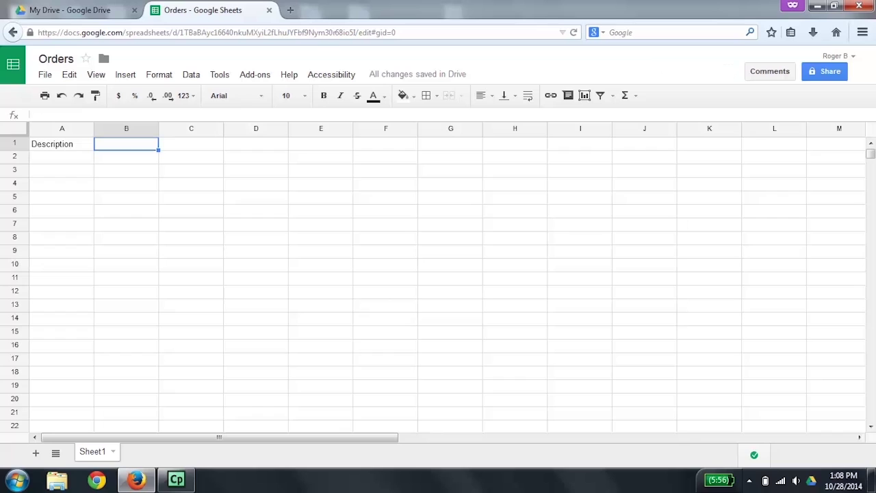
pyautogui.write('Qu')
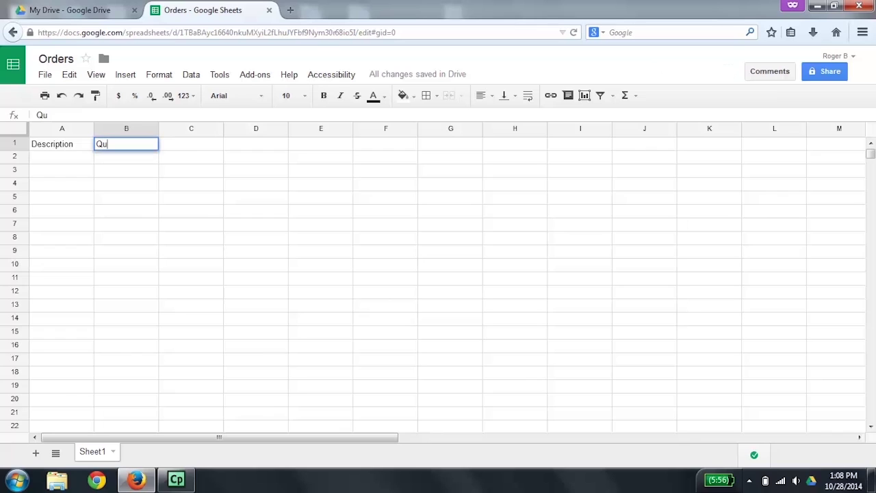
pyautogui.write('anity')
pyautogui.press('Tab')
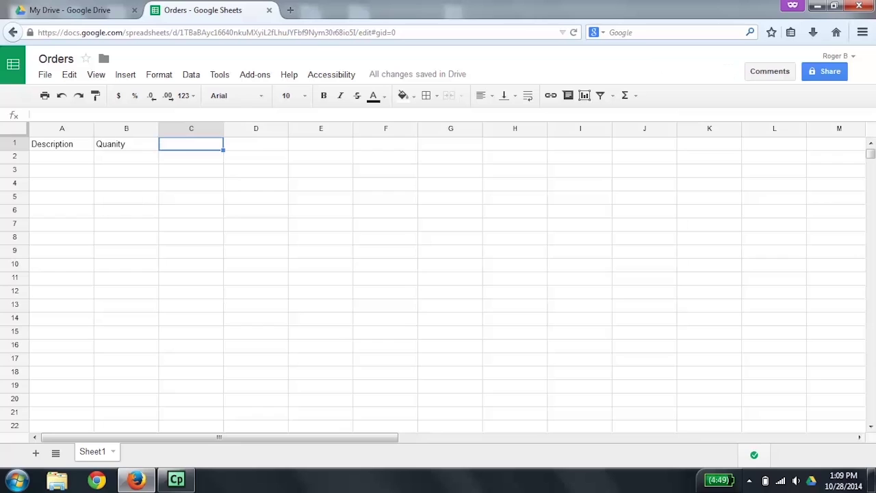
pyautogui.write('U')
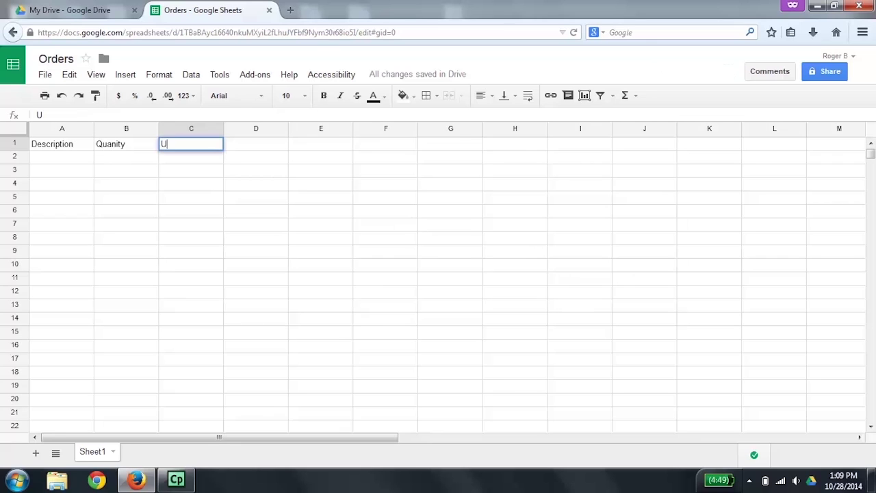
pyautogui.write('nit price')
pyautogui.press('Tab')
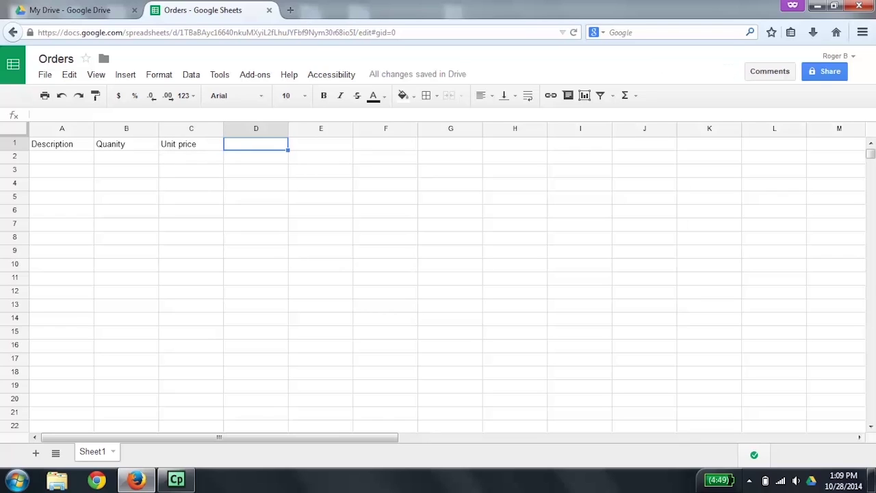
pyautogui.write('Total')
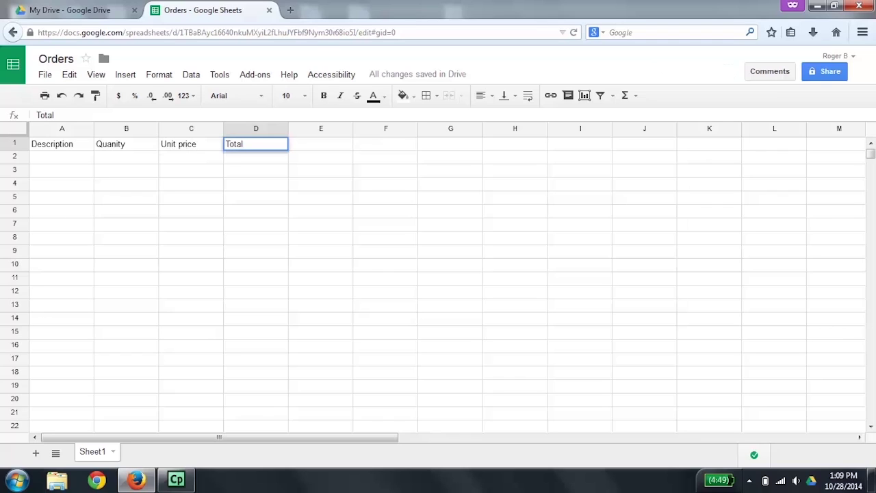
pyautogui.press('Return')
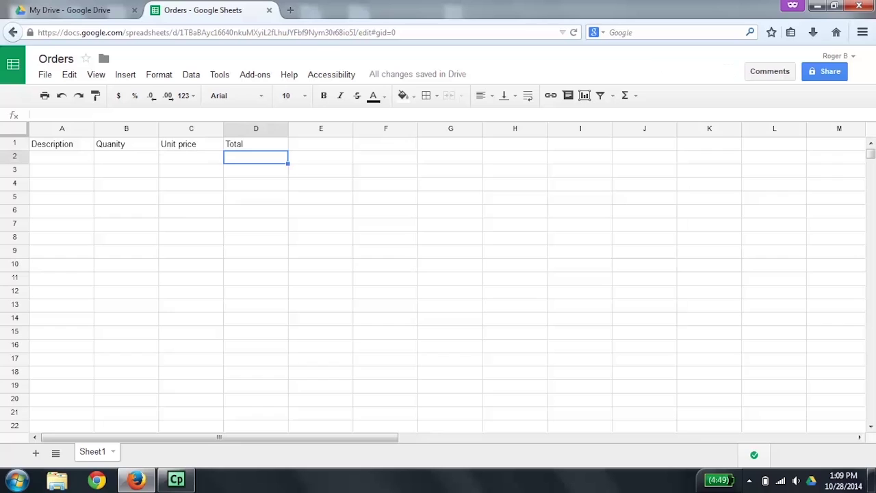
# - List the items TV, Phone and Tablet under the Description header in cells A2 to A4
pyautogui.click(190, 156)
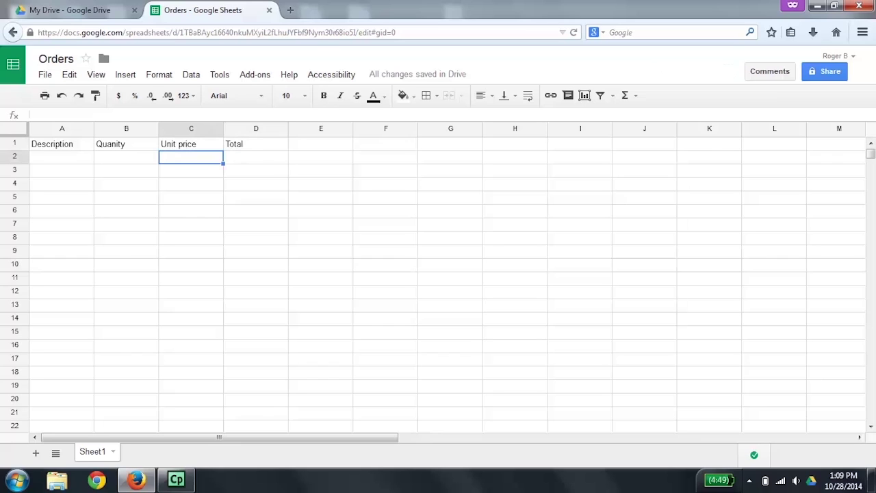
pyautogui.click(126, 157)
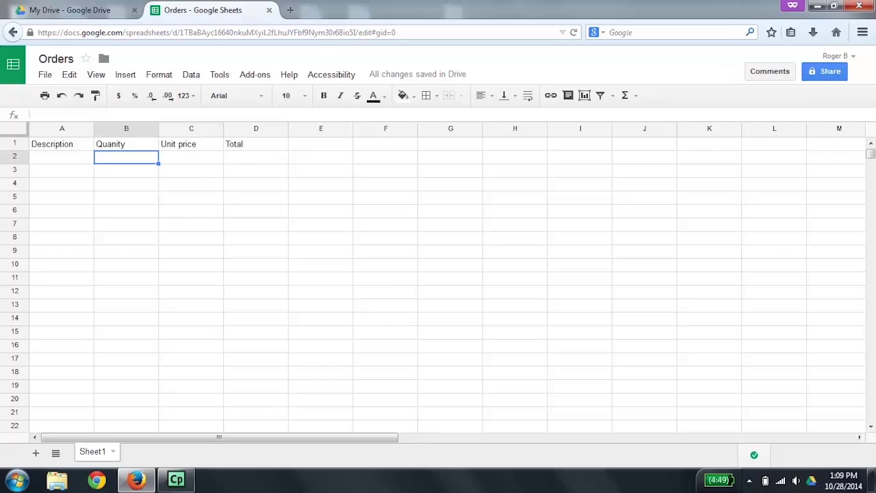
pyautogui.click(62, 157)
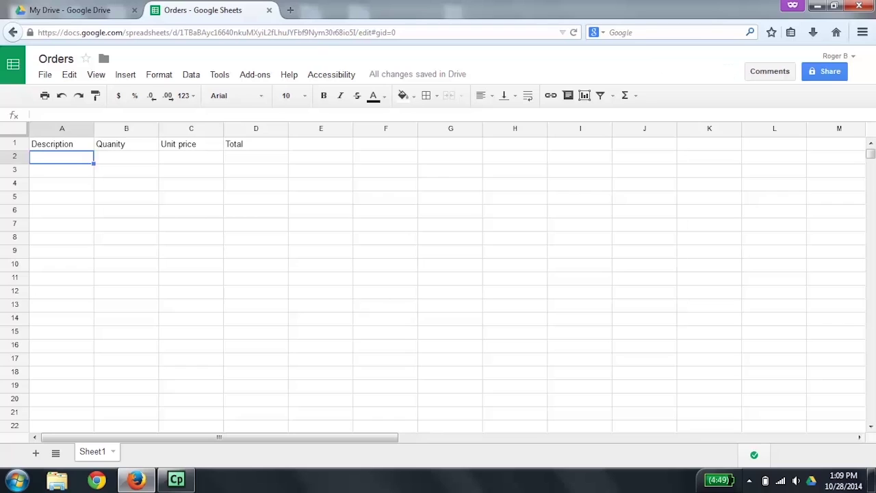
pyautogui.write('TV')
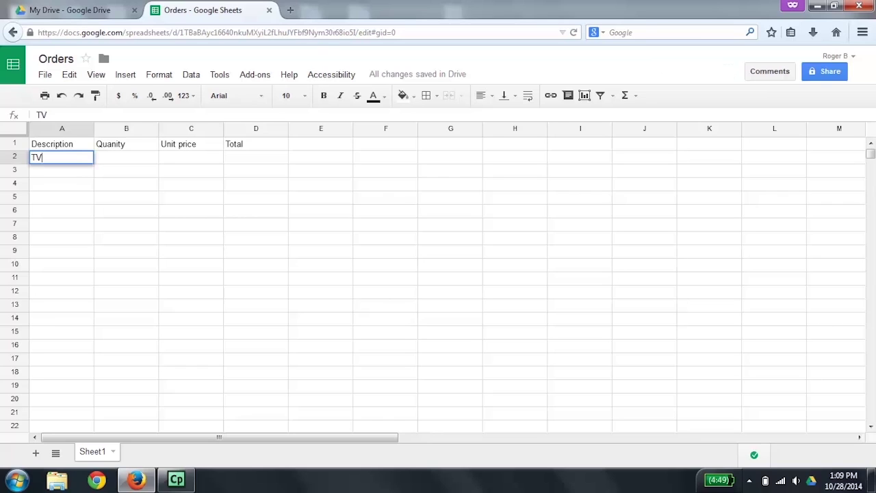
pyautogui.press('Return')
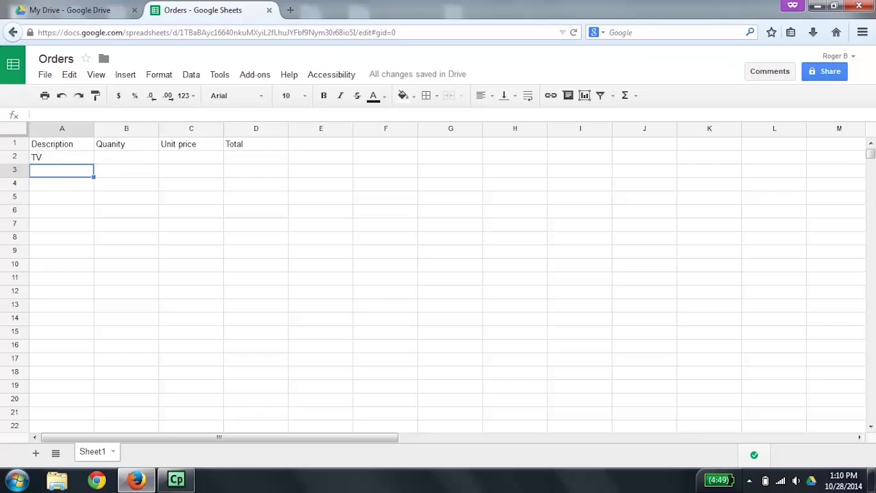
pyautogui.write('Phone')
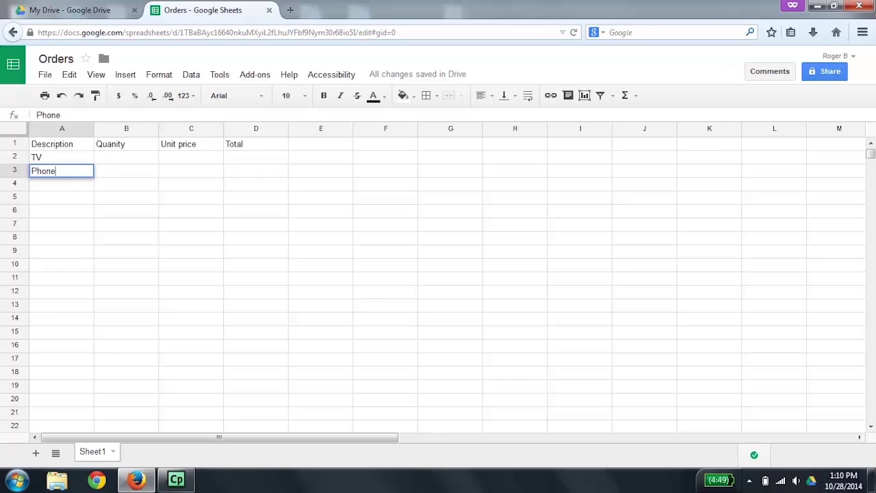
pyautogui.press('Return')
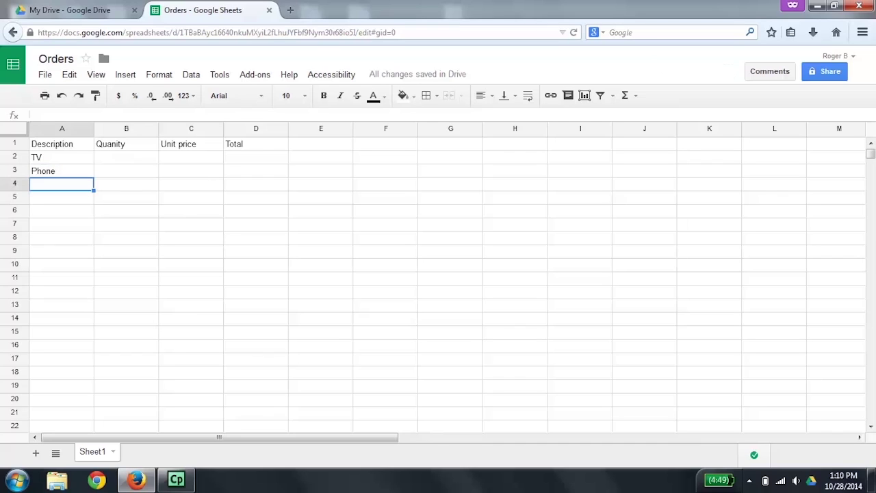
pyautogui.write('Tablet')
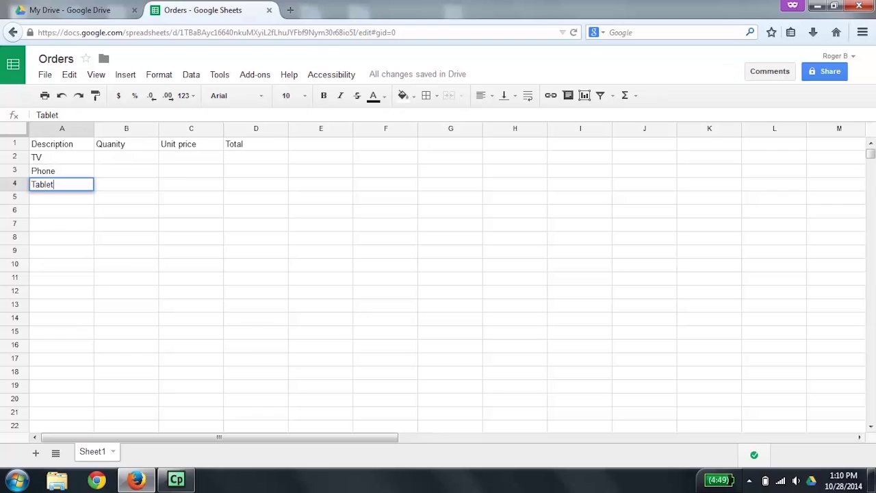
pyautogui.press('Return')
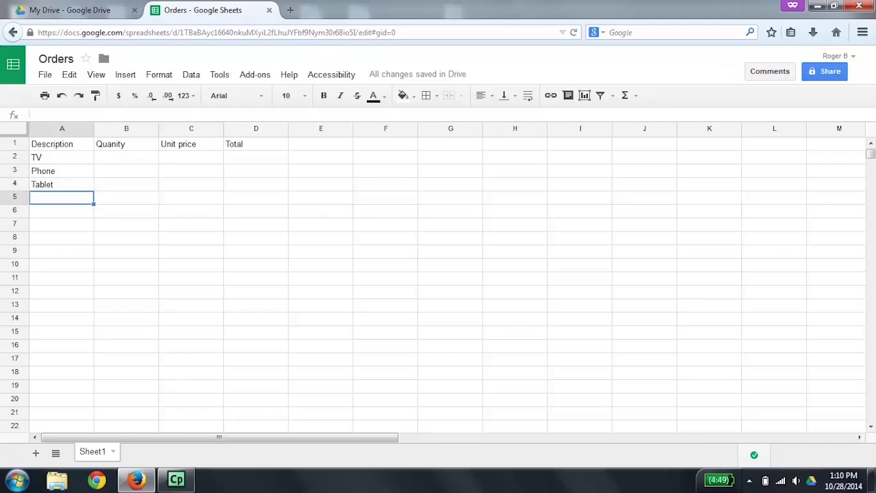
# - Enter the quantities 1, 2 and 3 for TV, Phone and Tablet in cells B2 to B4
pyautogui.click(62, 184)
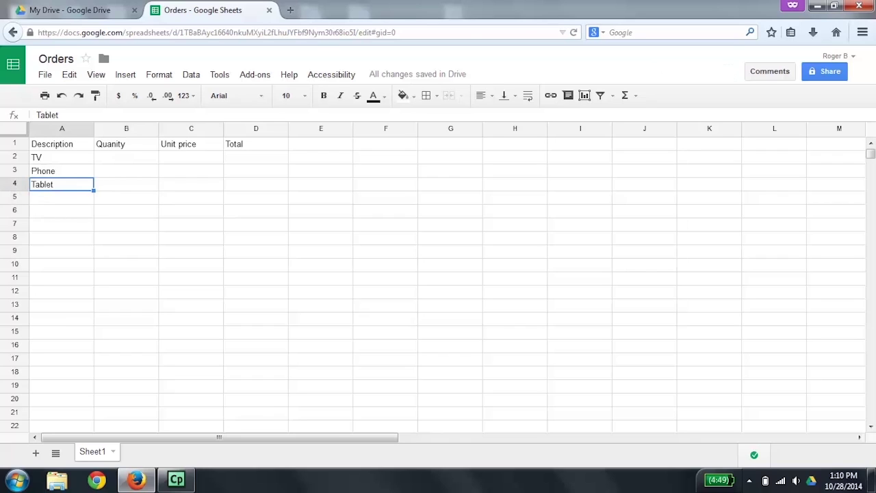
pyautogui.click(62, 171)
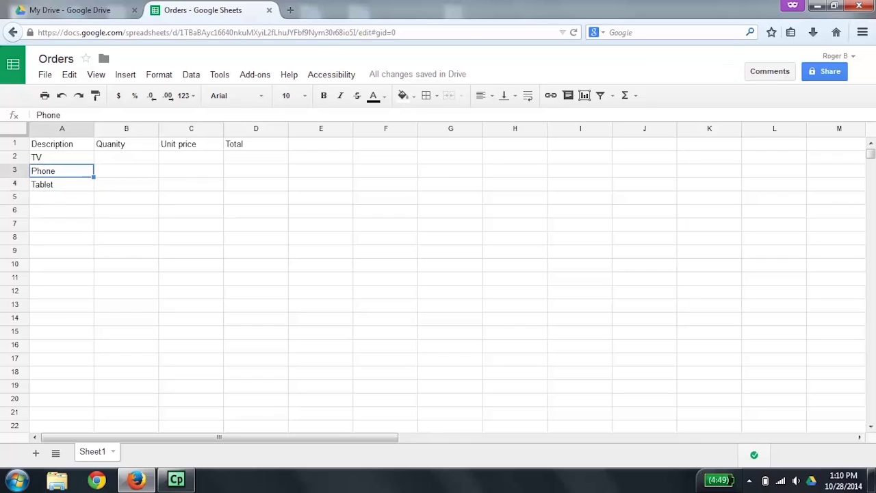
pyautogui.click(62, 156)
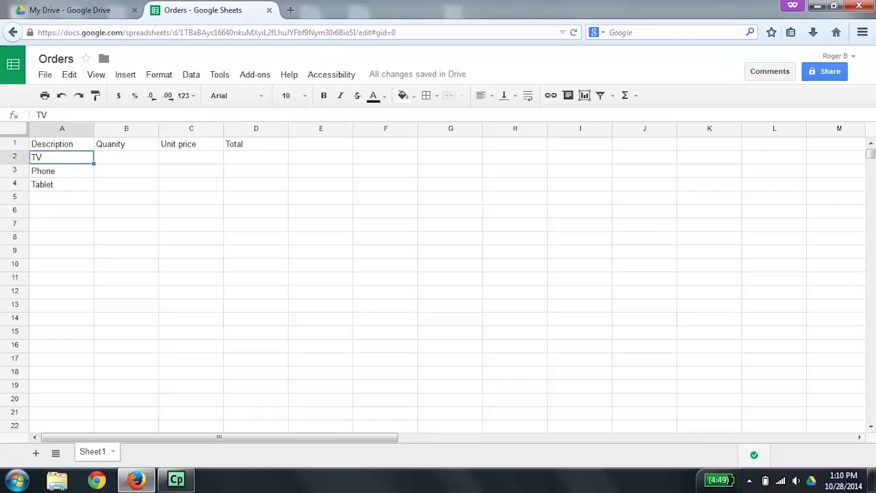
pyautogui.click(61, 143)
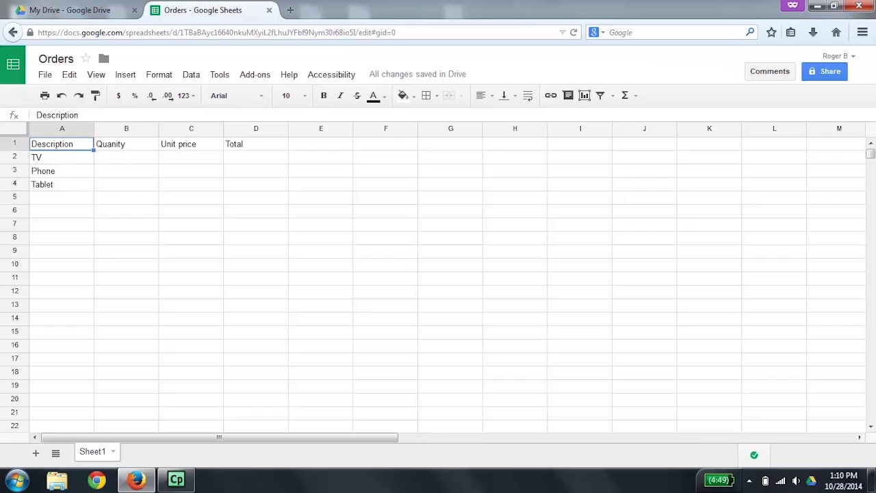
pyautogui.click(126, 143)
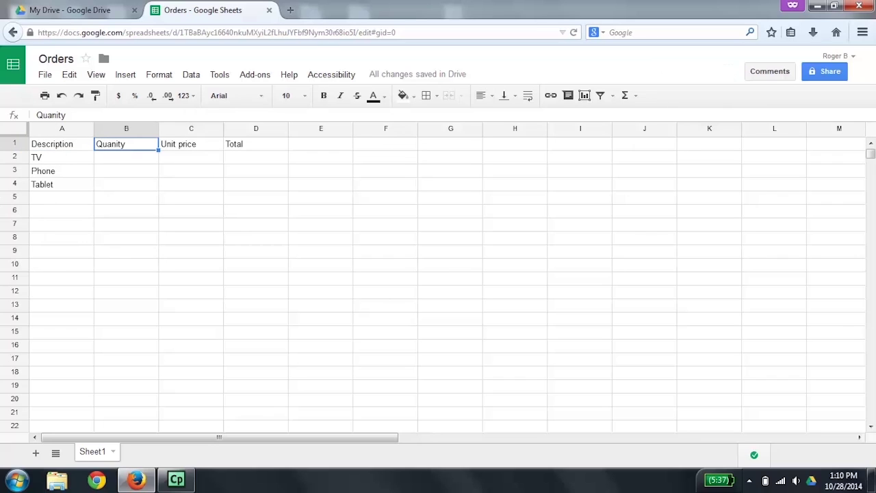
pyautogui.click(126, 157)
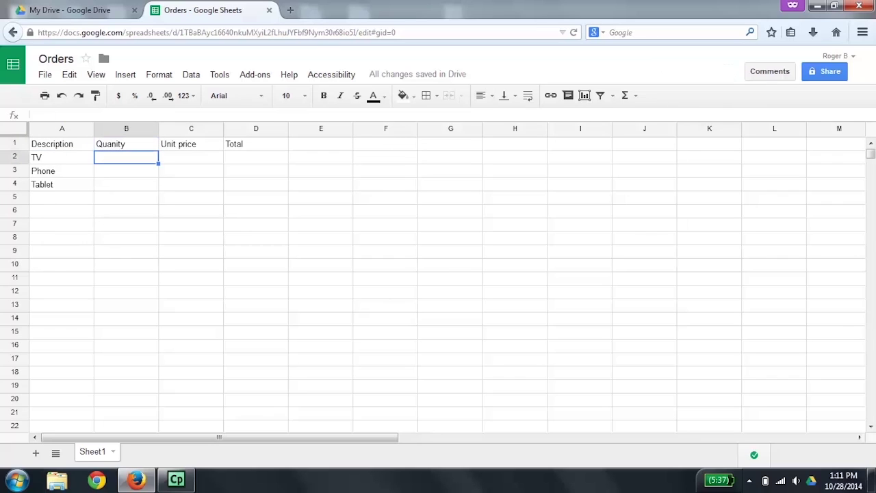
pyautogui.write('1')
pyautogui.press('Return')
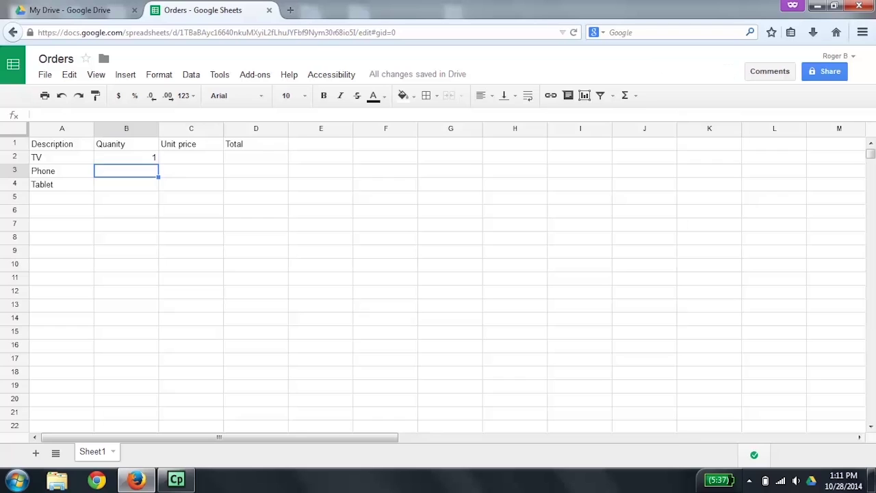
pyautogui.write('2')
pyautogui.press('Return')
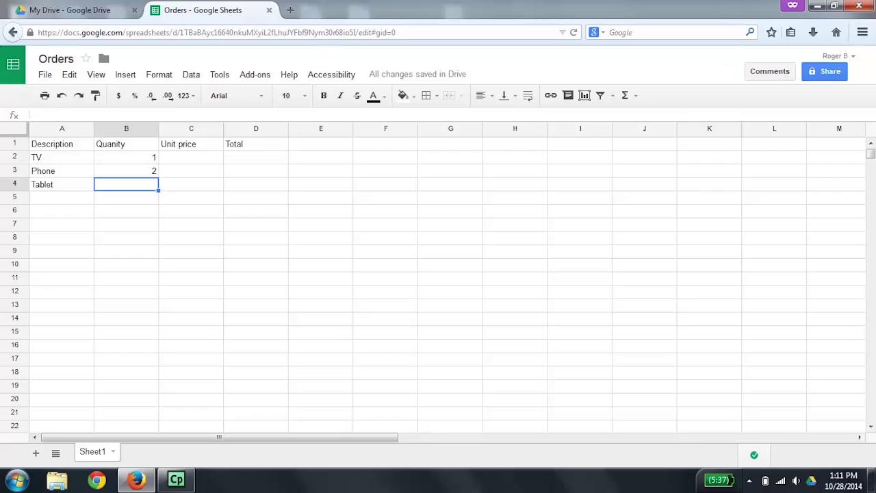
pyautogui.click(61, 184)
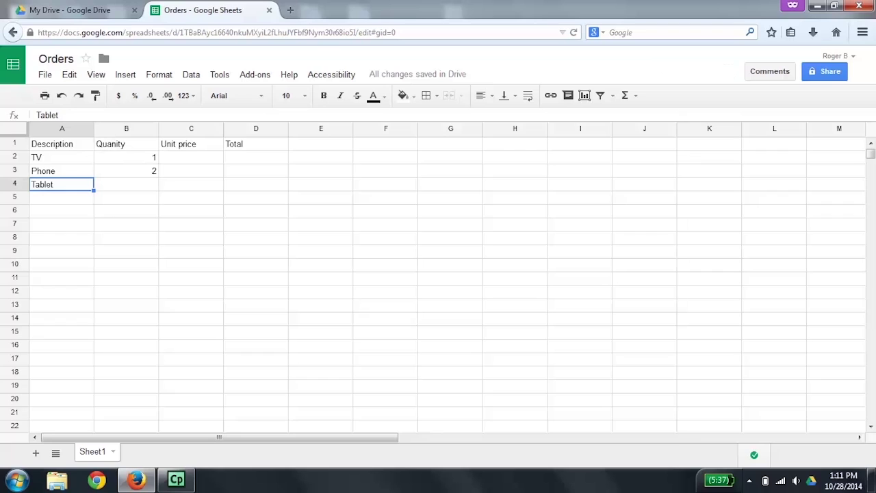
pyautogui.click(126, 184)
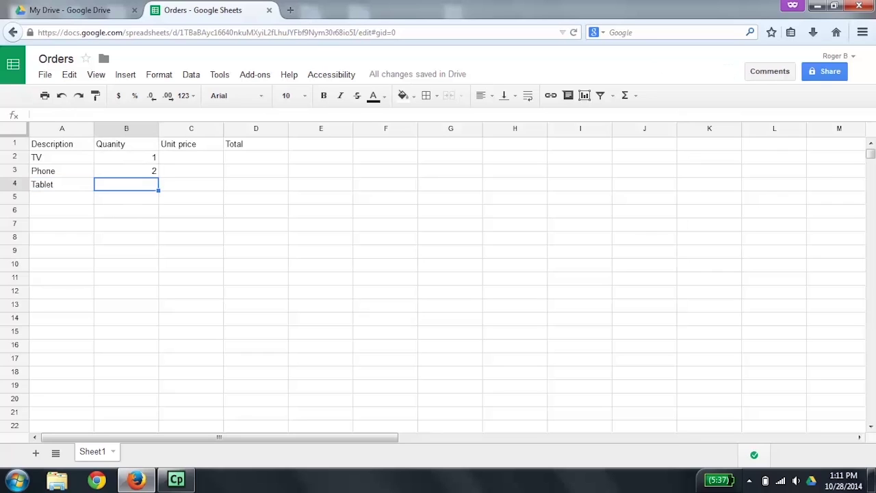
pyautogui.write('3')
pyautogui.press('Return')
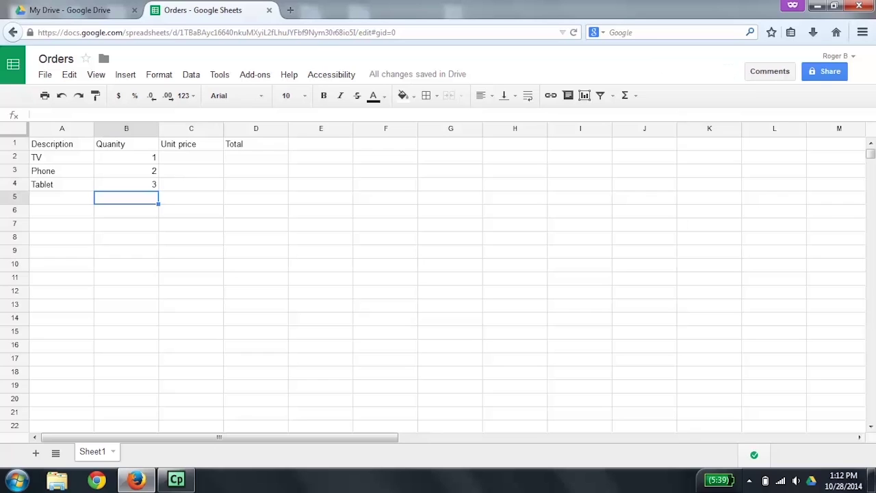
# - Enter the unit prices 500, 350 and 200 for TV, Phone and Tablet in cells C2 to C4
pyautogui.click(126, 184)
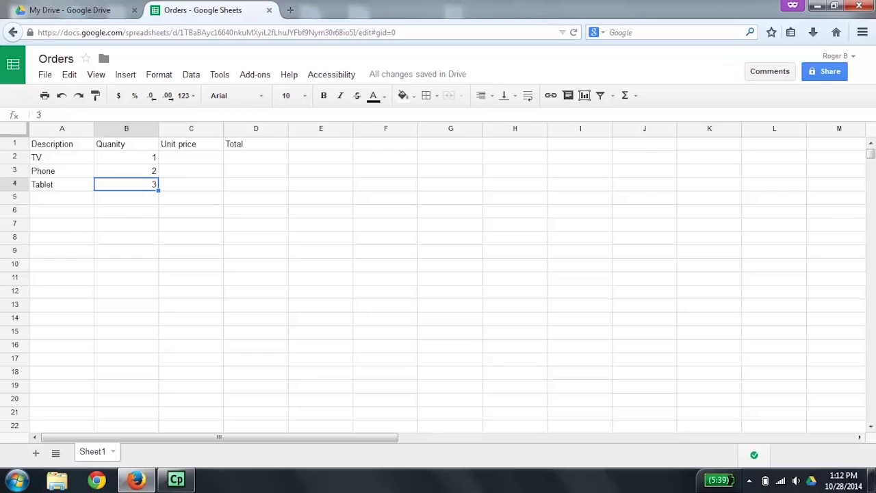
pyautogui.click(126, 170)
pyautogui.click(125, 157)
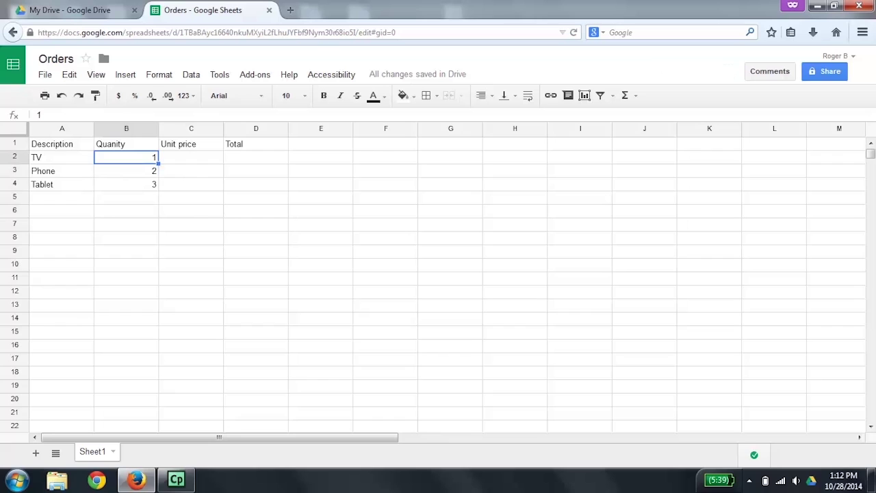
pyautogui.click(126, 143)
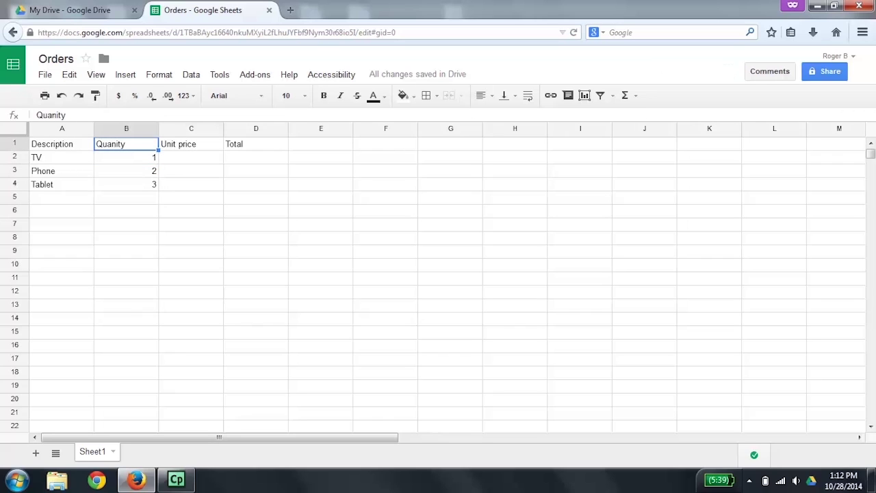
pyautogui.click(191, 144)
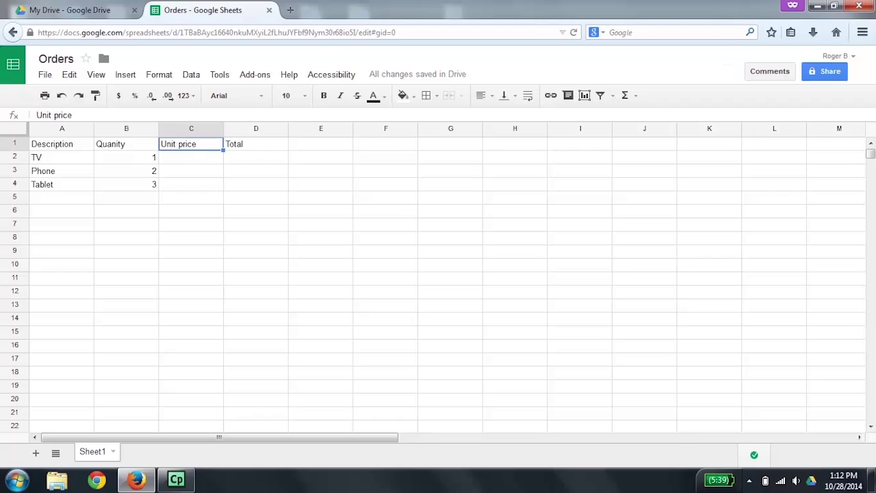
pyautogui.click(191, 156)
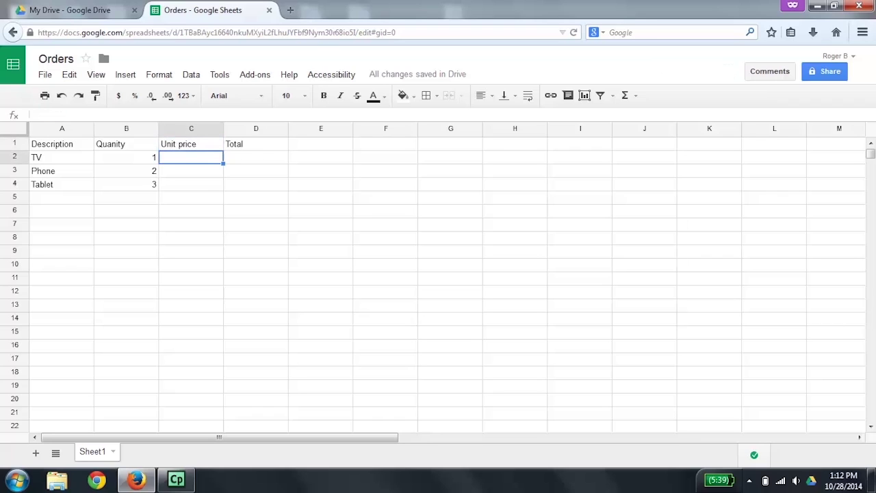
pyautogui.write('500')
pyautogui.press('Return')
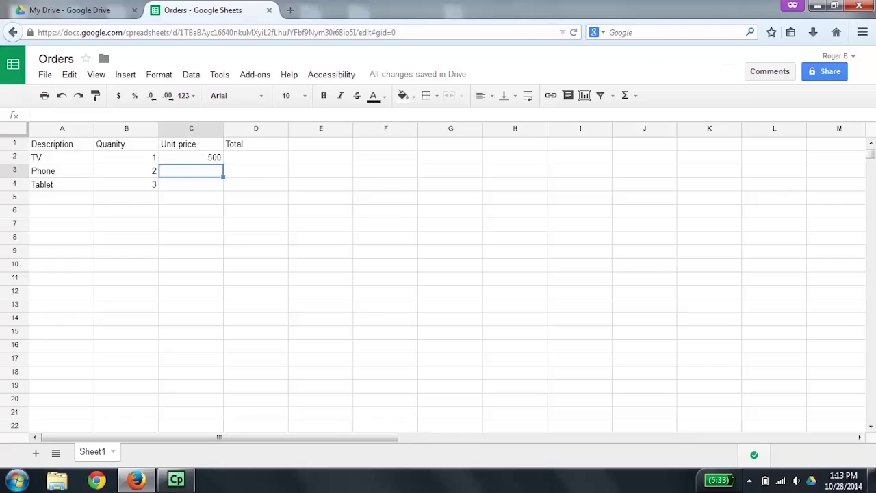
pyautogui.write('350')
pyautogui.press('Return')
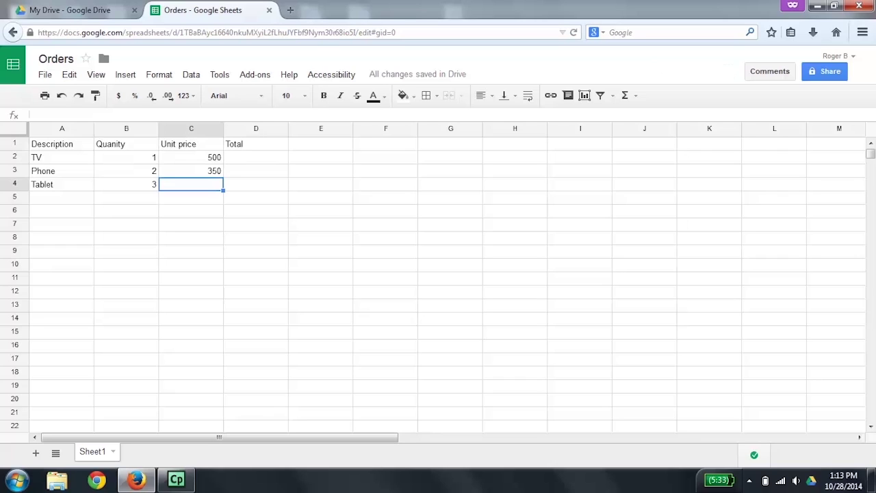
pyautogui.write('200')
pyautogui.press('Return')
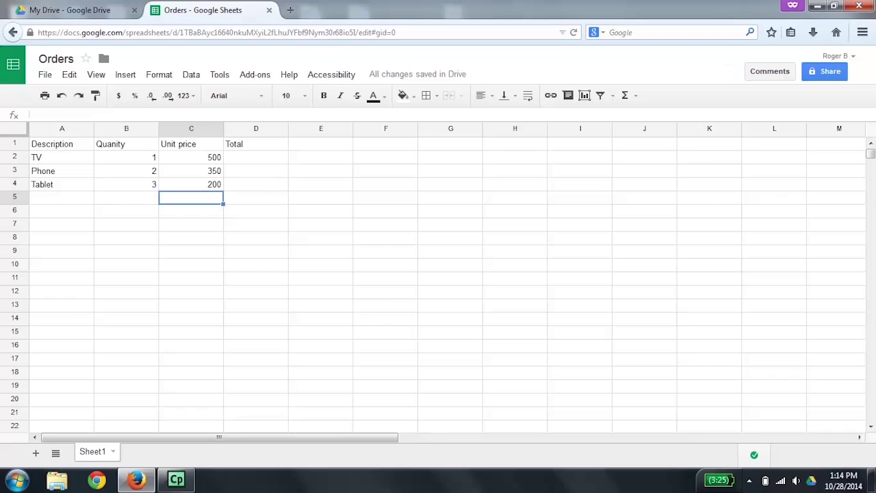
# - Calculate the TV total in cell D2 by multiplying quantity by unit price with the formula =B2*C2
pyautogui.click(191, 184)
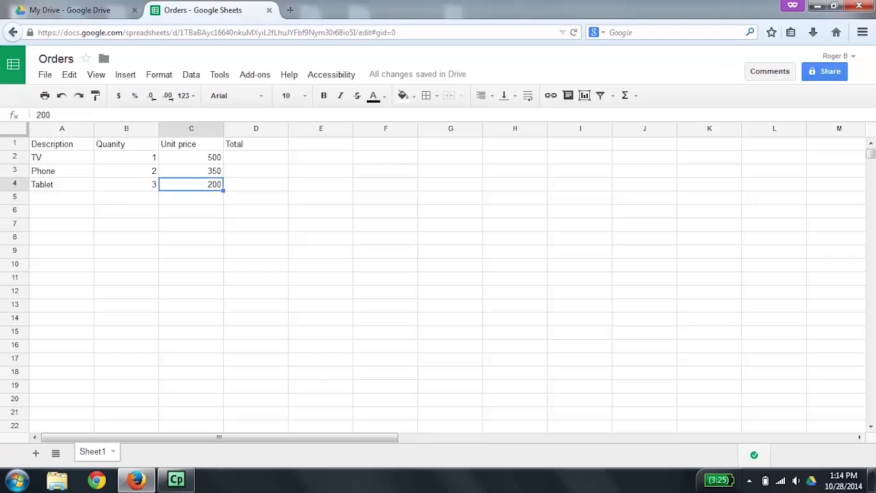
pyautogui.click(190, 171)
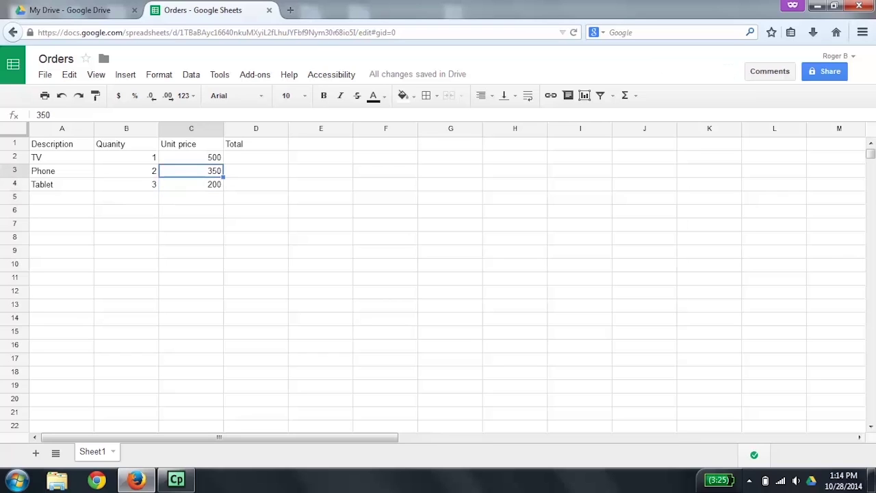
pyautogui.click(191, 157)
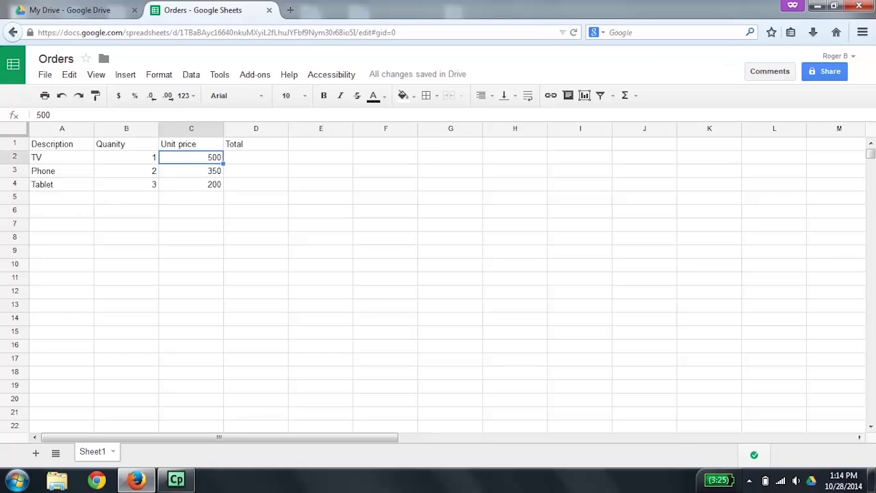
pyautogui.click(191, 144)
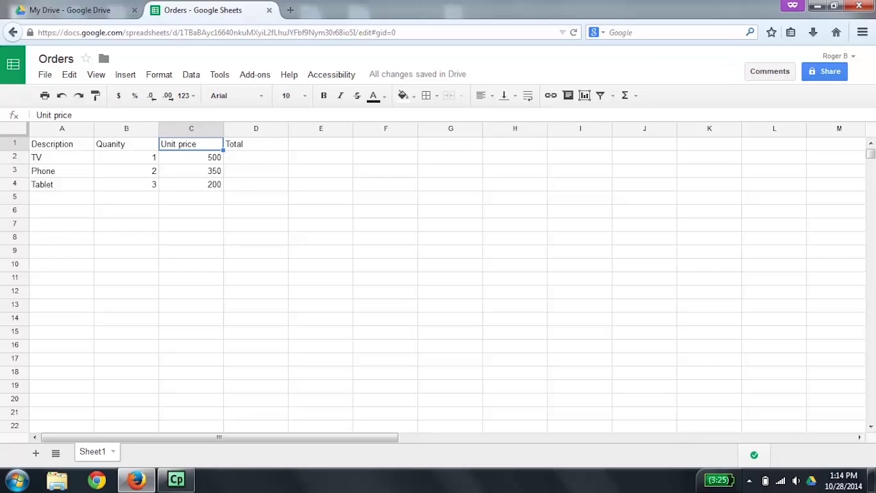
pyautogui.click(256, 144)
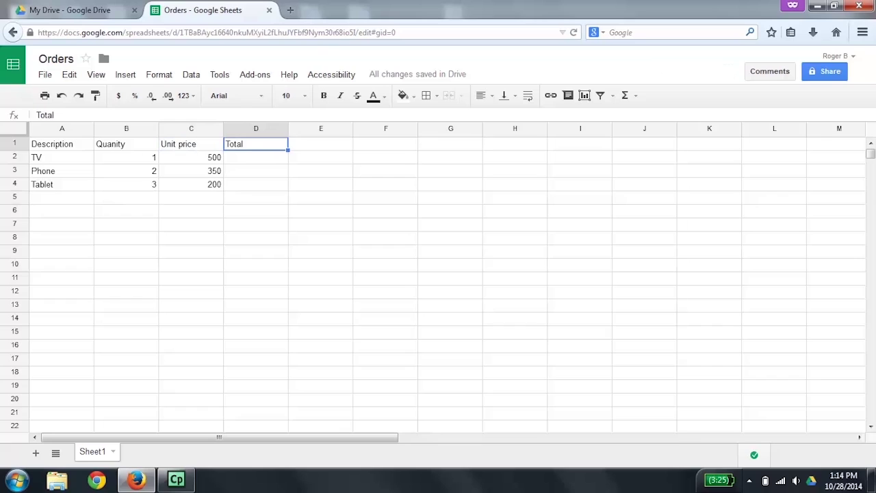
pyautogui.click(256, 157)
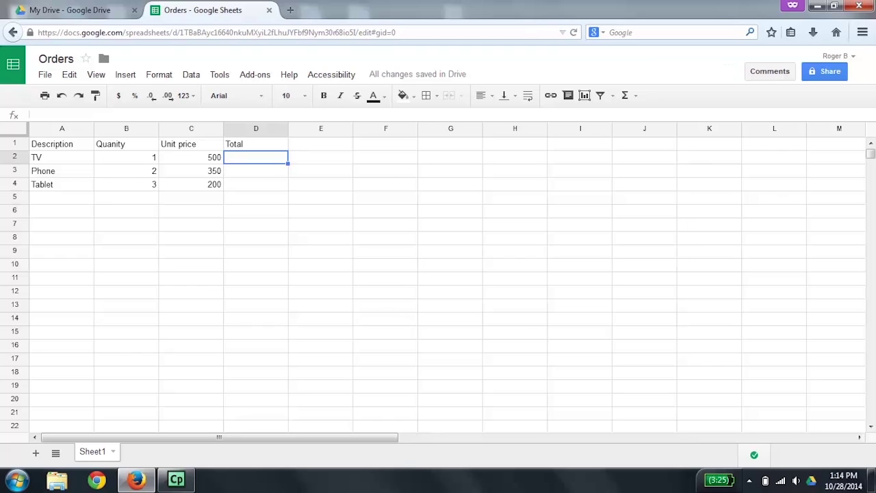
pyautogui.write('=')
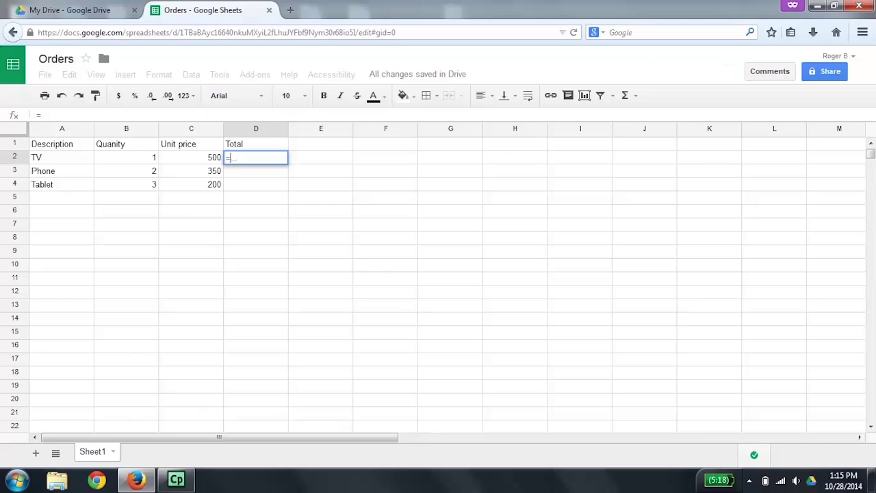
pyautogui.press('Left')
pyautogui.press('Left')
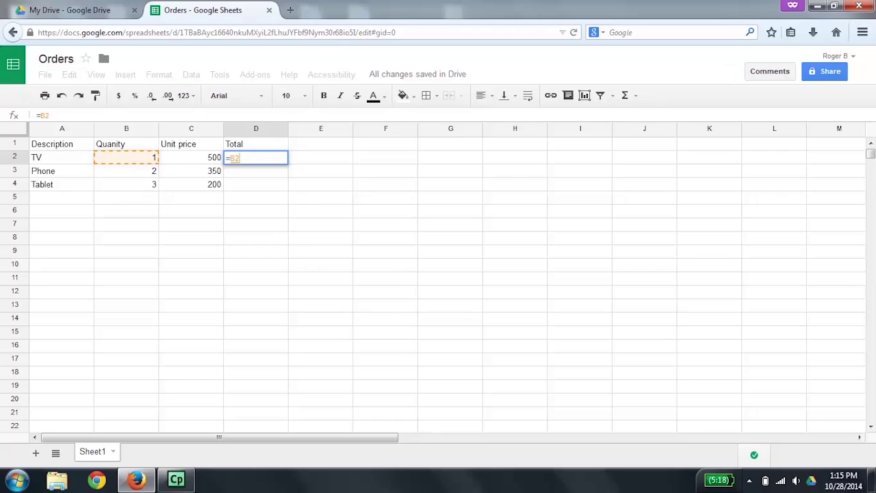
pyautogui.write('*')
pyautogui.write('C2')
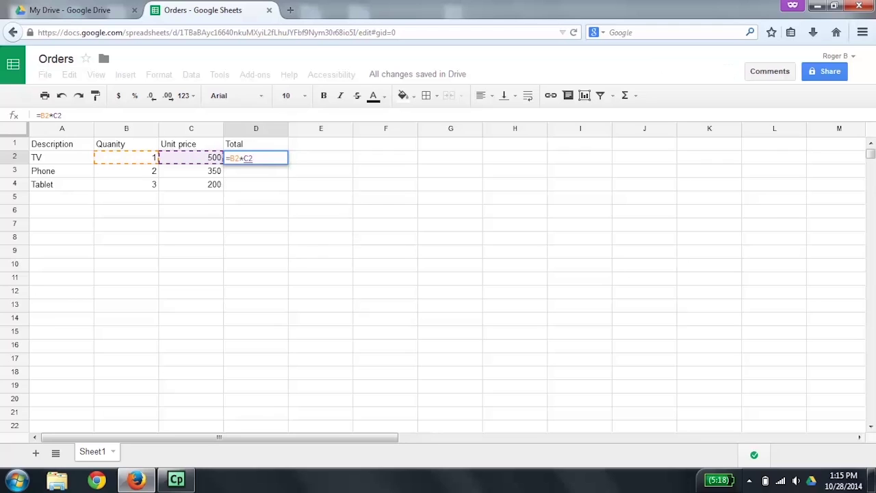
pyautogui.press('Return')
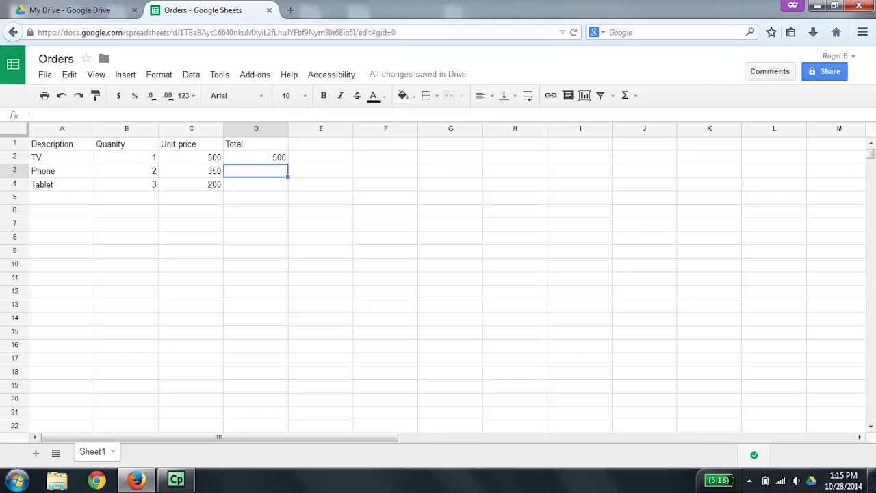
# - Copy the total formula from D2 to D3 and D4 as =B3*C3 for Phone and =B4*C4 for Tablet
pyautogui.click(255, 156)
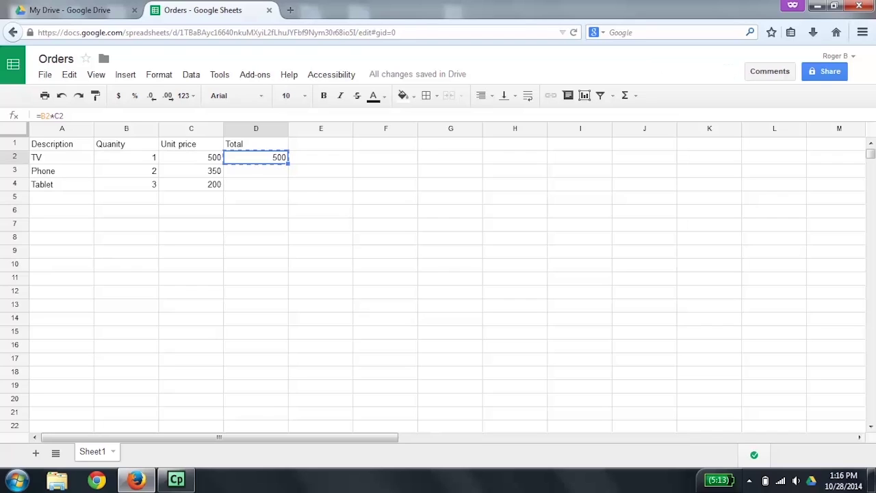
pyautogui.press('Down')
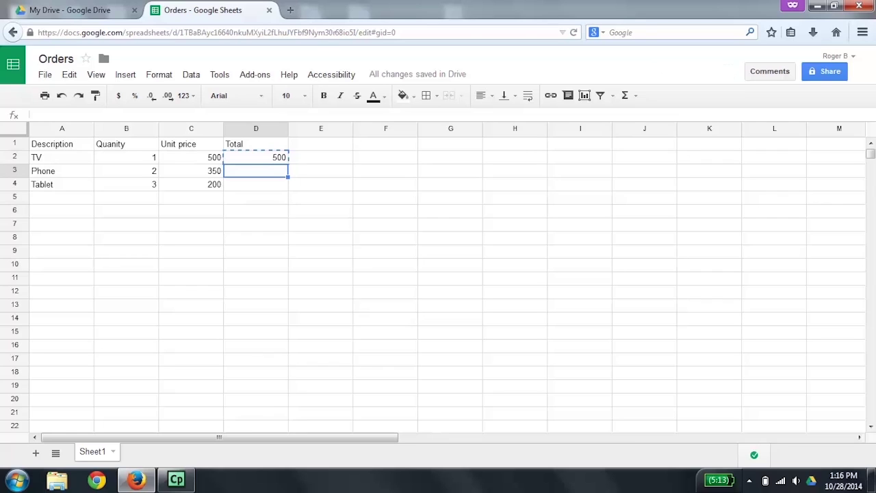
pyautogui.write('=B3*C3')
pyautogui.press('Down')
pyautogui.press('Up')
pyautogui.press('Down')
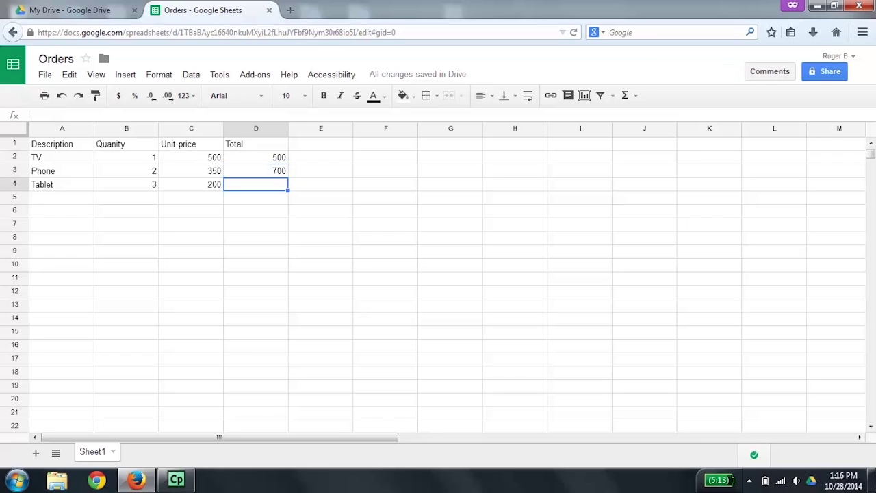
pyautogui.write('=B4*C4')
pyautogui.press('Down')
pyautogui.press('Up')
# - Sum the Total column in cell D5 with the formula =sum(D2:D4)
pyautogui.click(256, 198)
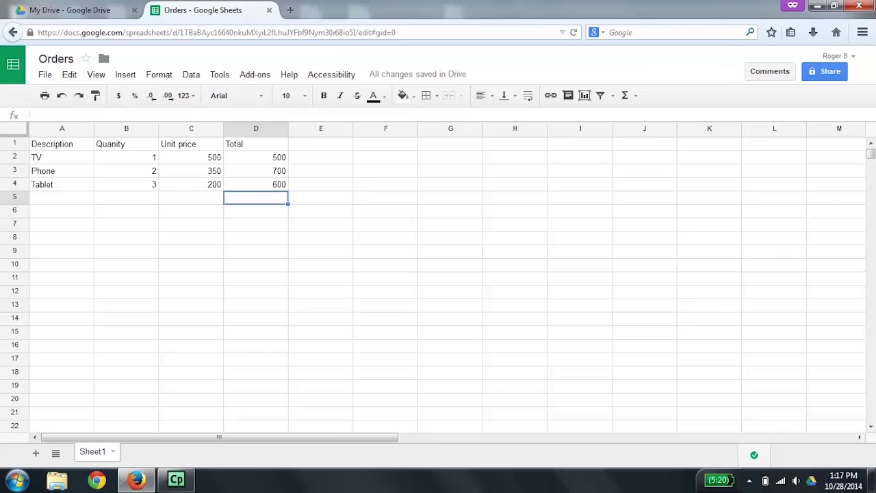
pyautogui.write('=sum(')
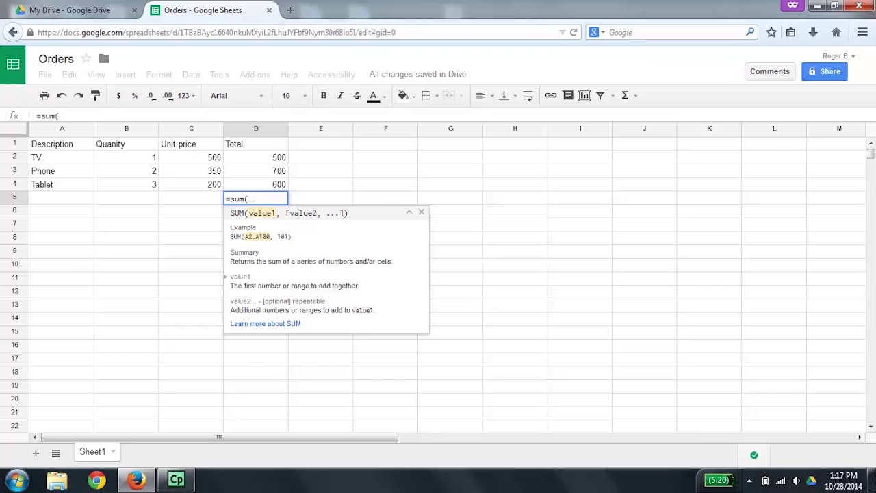
pyautogui.press('Up')
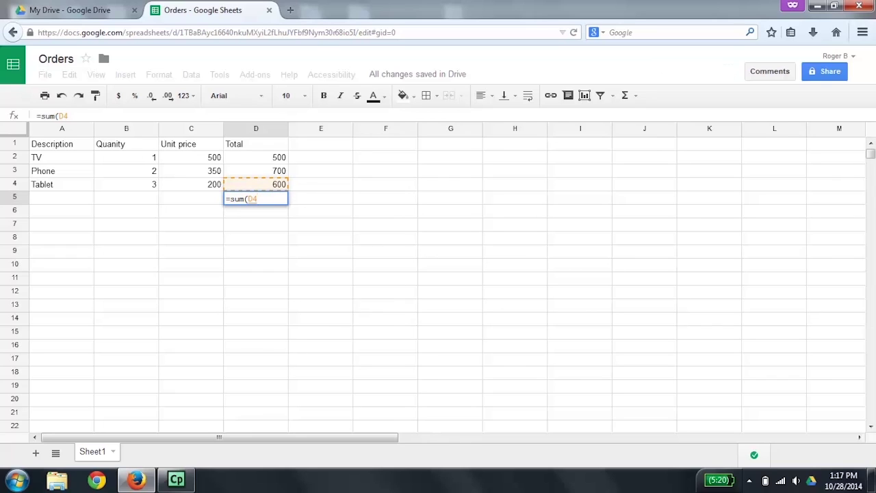
pyautogui.hotkey('shift', 'Up')
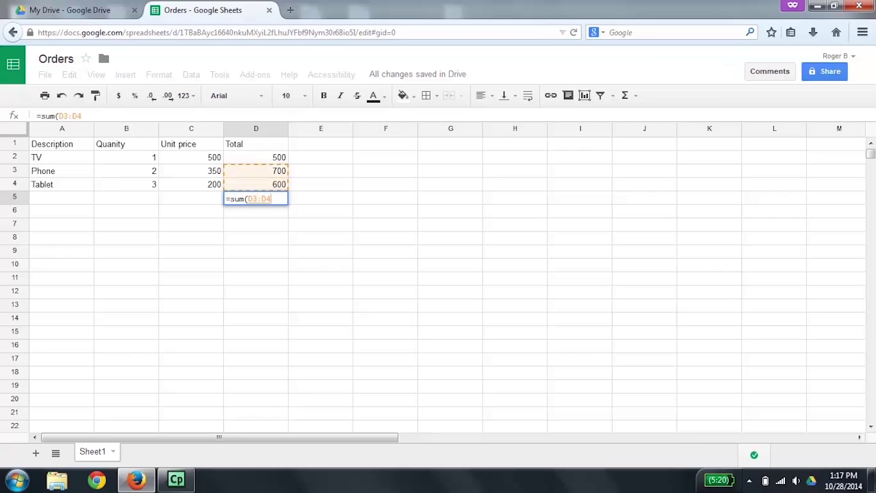
pyautogui.hotkey('shift', 'Up')
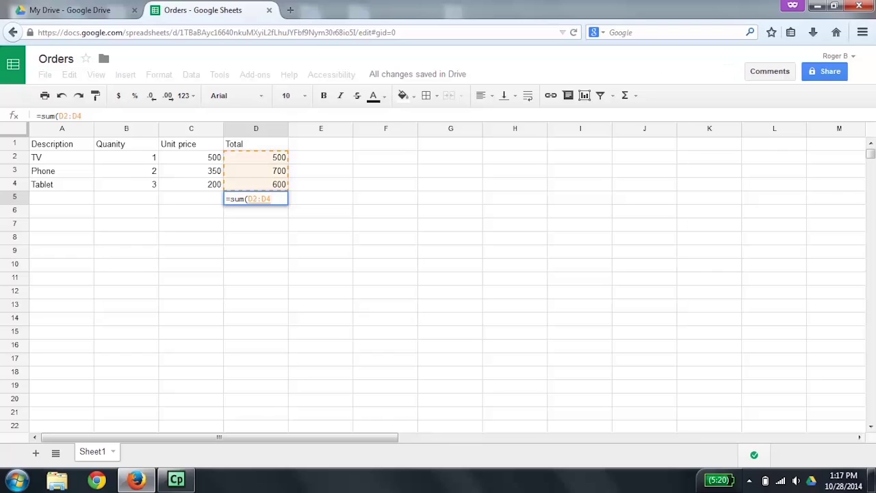
pyautogui.write(')')
pyautogui.press('Return')
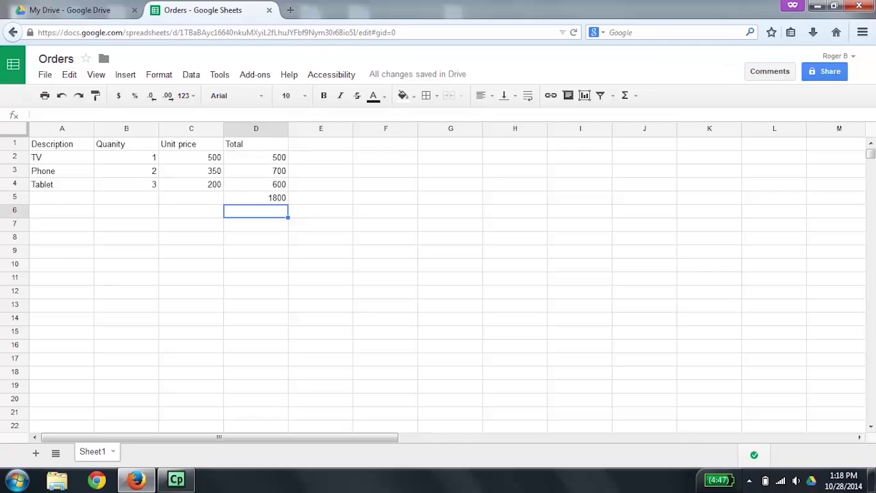
# - Format the item totals and their sum in cells D2 to D5 as Currency
pyautogui.click(256, 197)
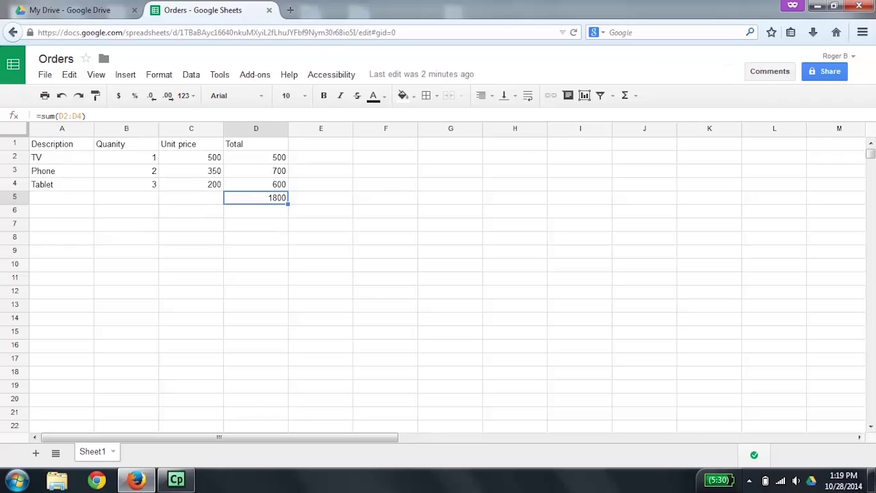
pyautogui.click(255, 185)
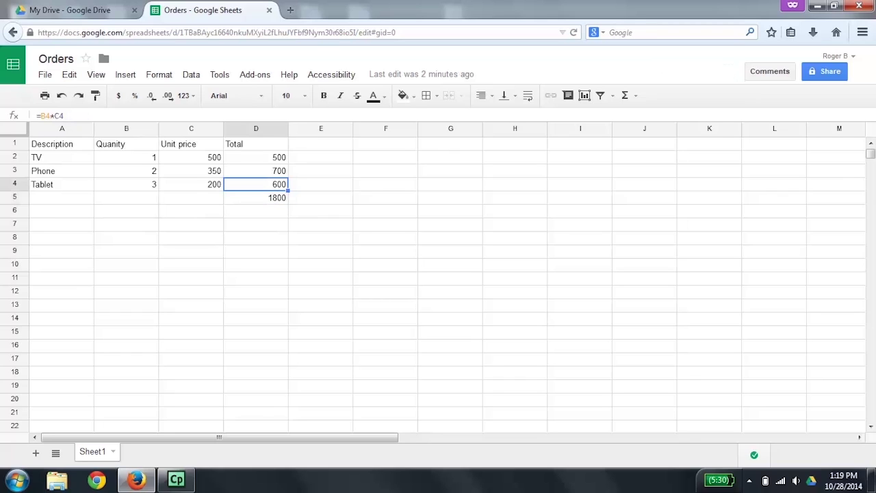
pyautogui.click(256, 170)
pyautogui.click(256, 157)
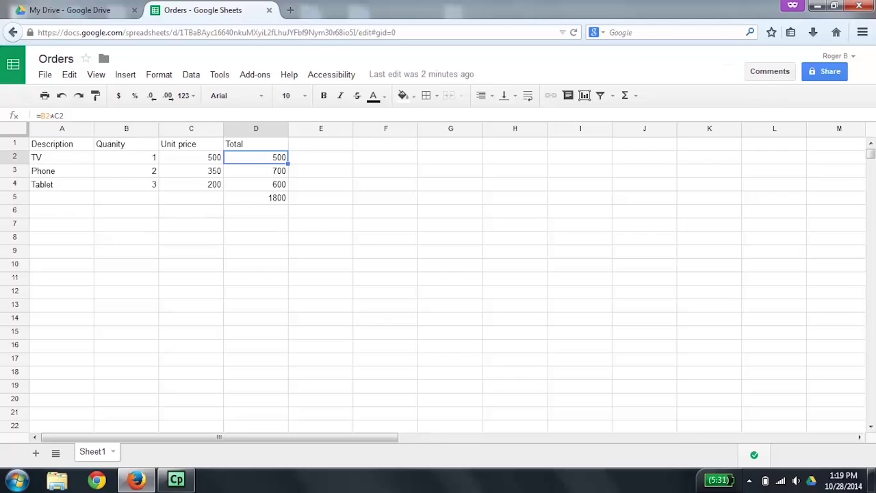
pyautogui.moveTo(255, 157); pyautogui.dragTo(256, 197)
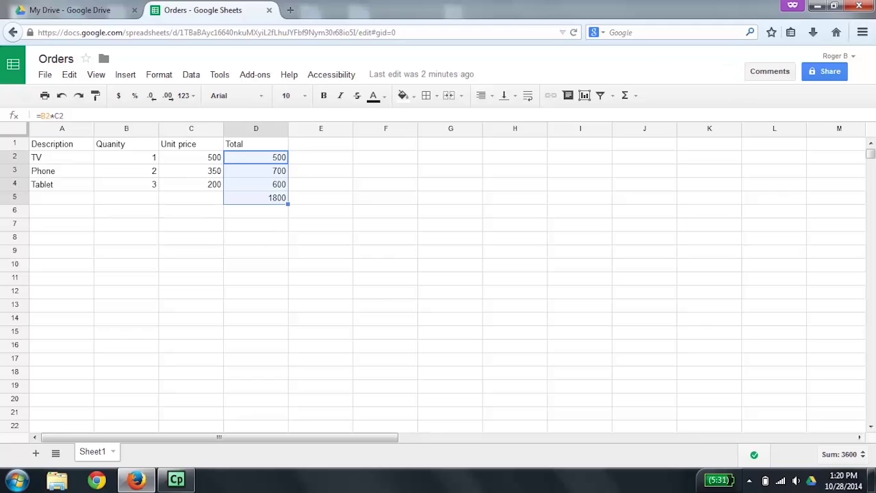
pyautogui.hotkey('alt', 'shift', 'o')
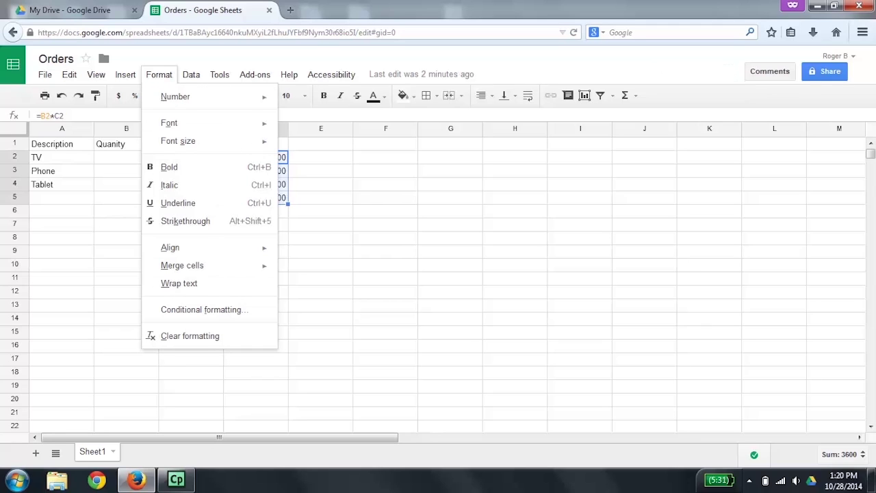
pyautogui.press('Down')
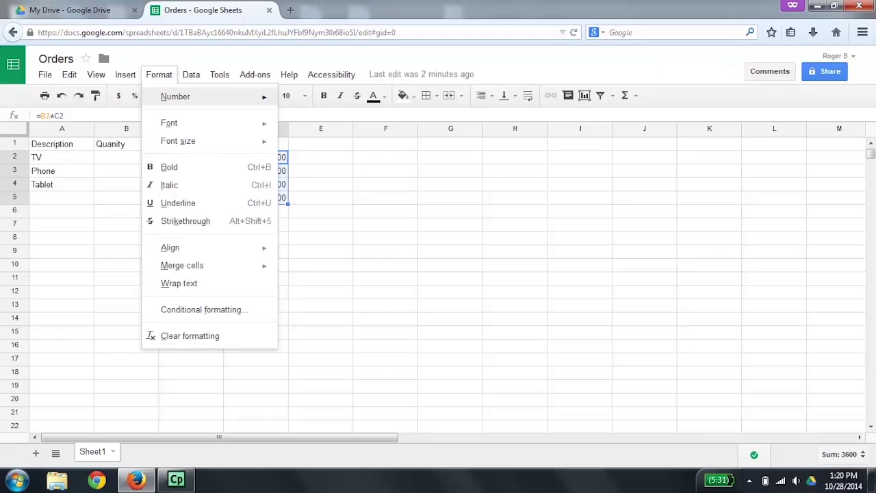
pyautogui.press('Right')
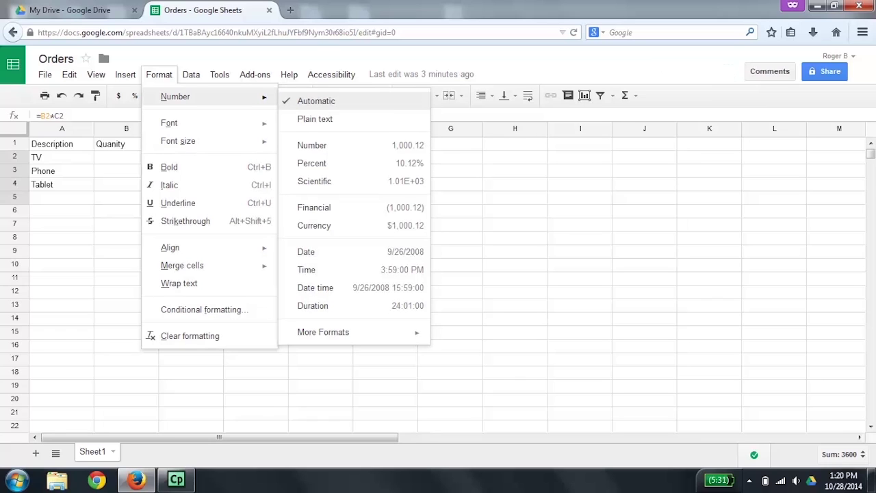
pyautogui.press('Down')
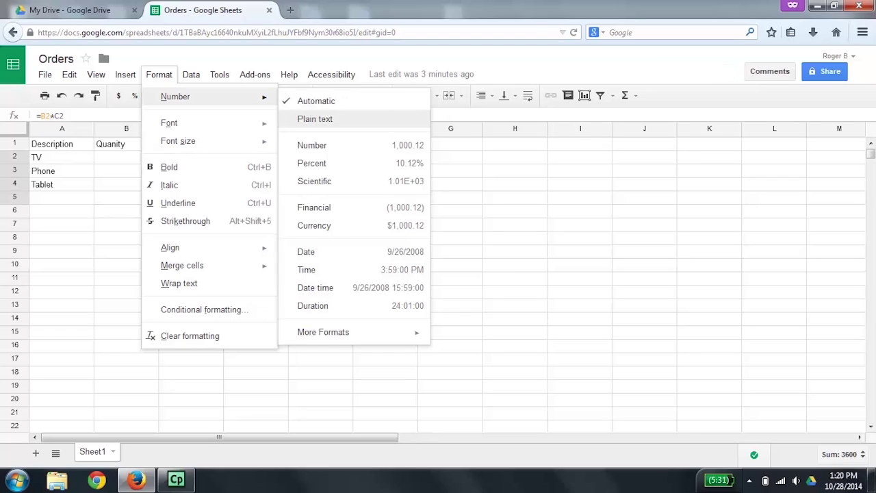
pyautogui.press('Down')
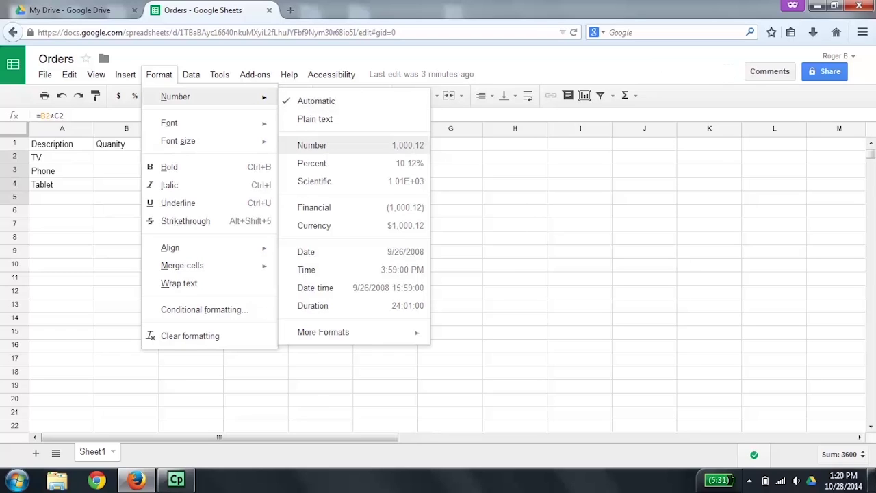
pyautogui.press('Down')
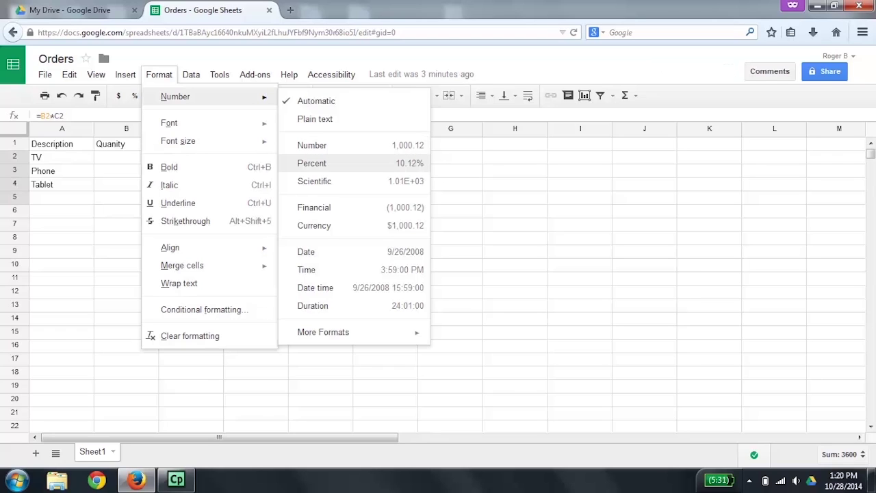
pyautogui.press('Down')
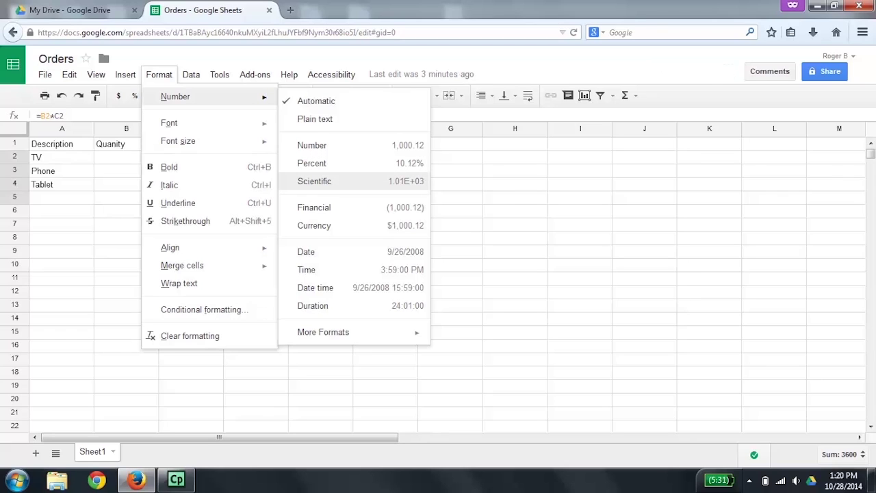
pyautogui.press('Down')
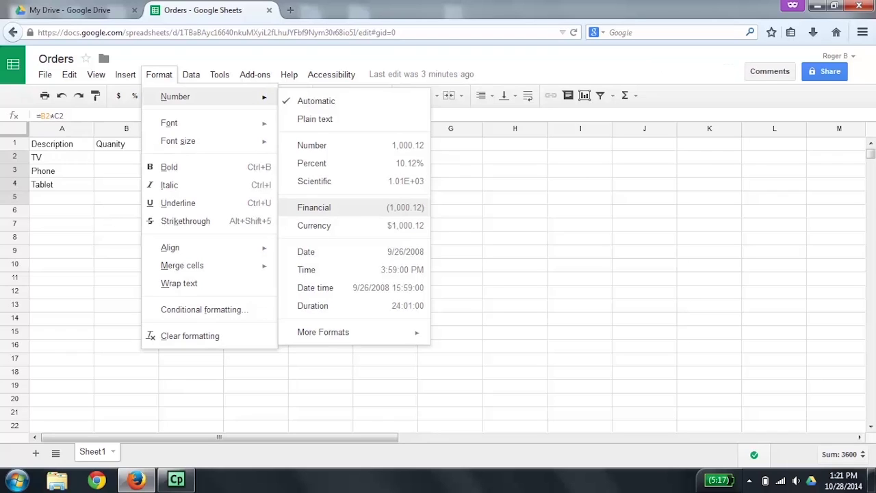
pyautogui.press('Down')
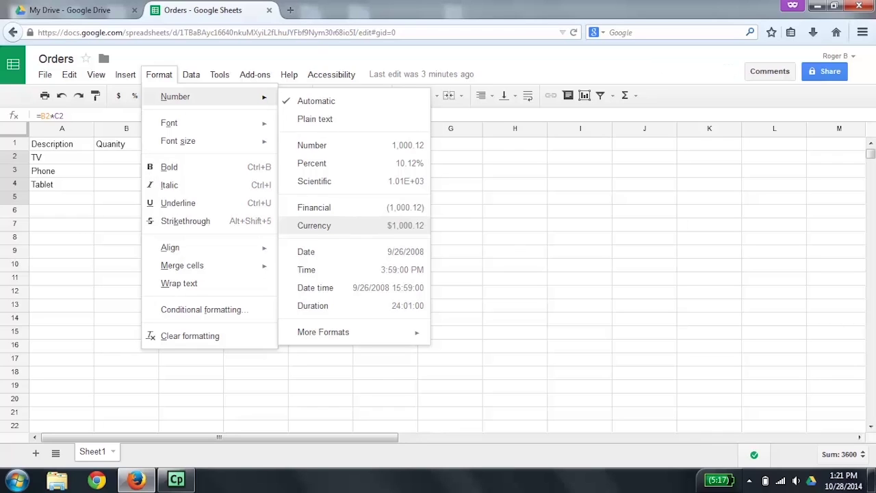
pyautogui.click(314, 225)
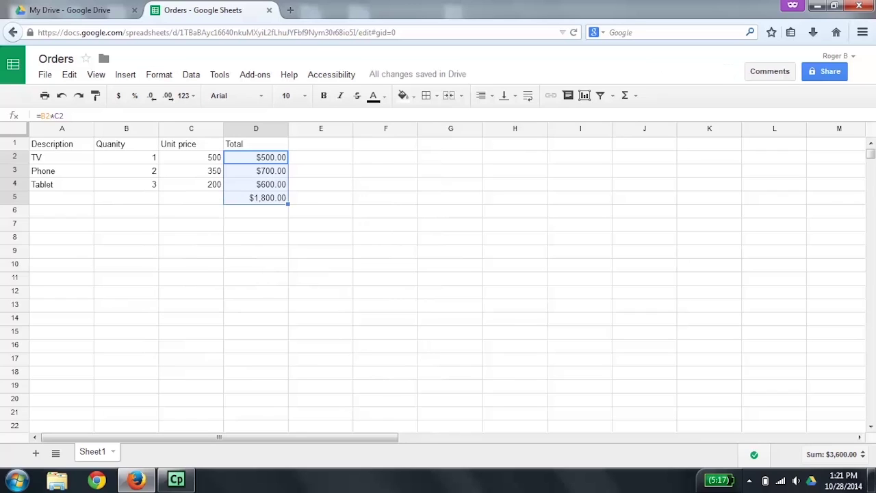
# - Rename Sheet1 as Order1 and check the list of all sheets in the workbook
pyautogui.click(256, 170)
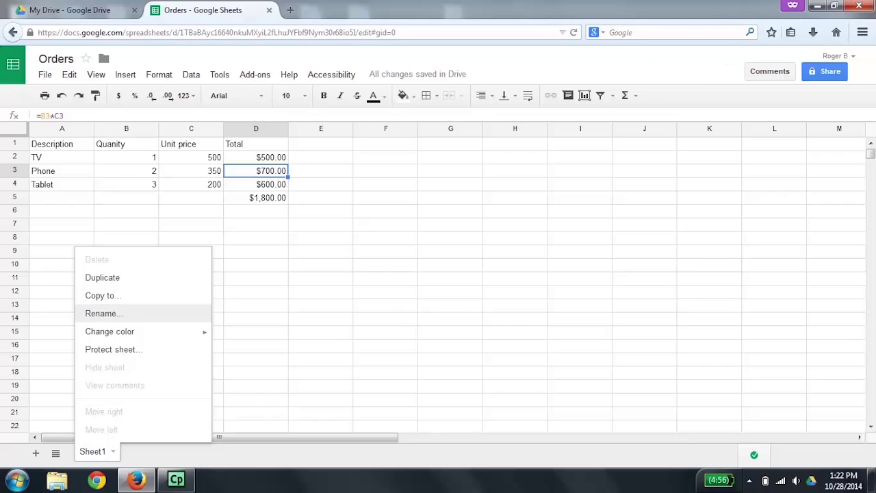
pyautogui.press('Return')
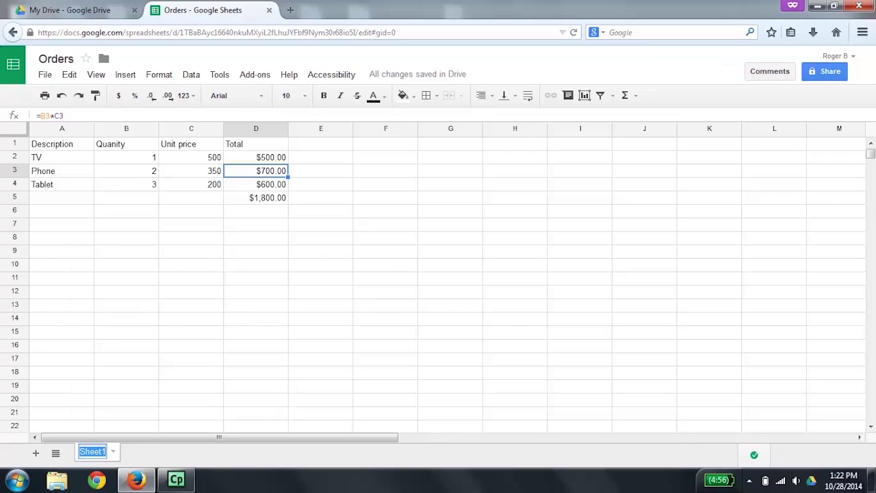
pyautogui.write('Order1')
pyautogui.press('Return')
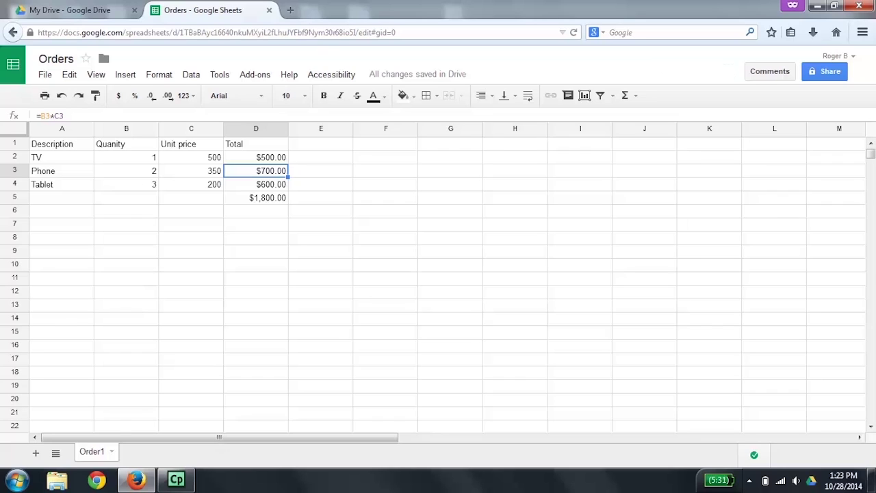
pyautogui.click(56, 452)
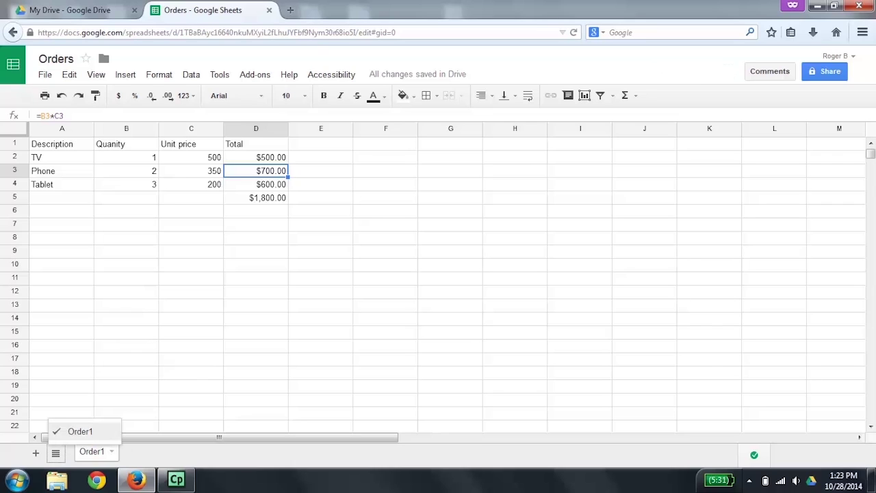
pyautogui.press('Escape')
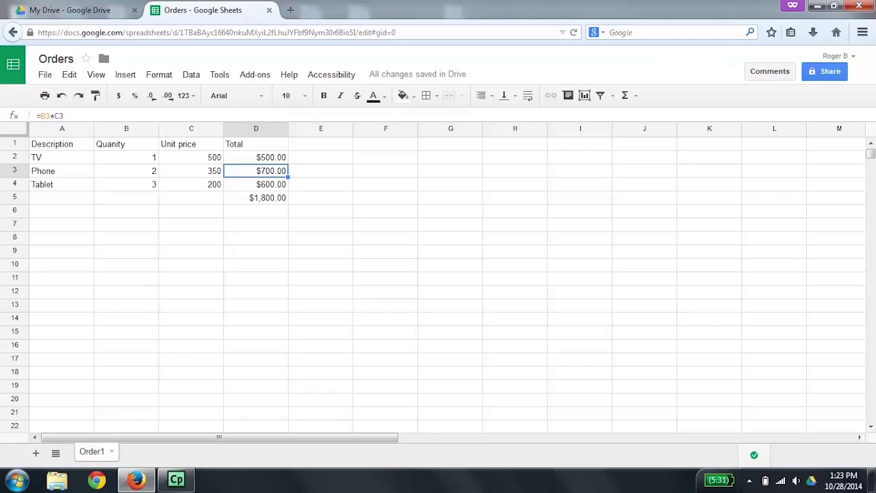
# - Insert a new blank sheet into the Orders spreadsheet after Order1
pyautogui.hotkey('alt', 'shift', 'i')
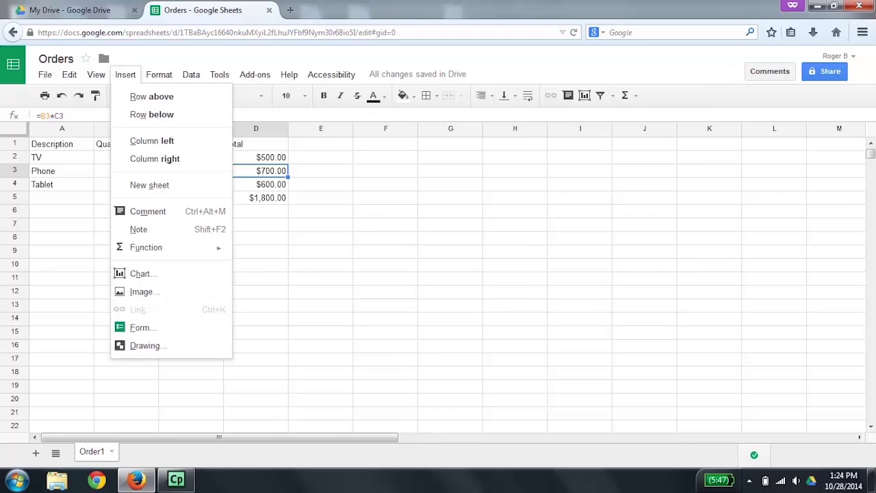
pyautogui.press('Down')
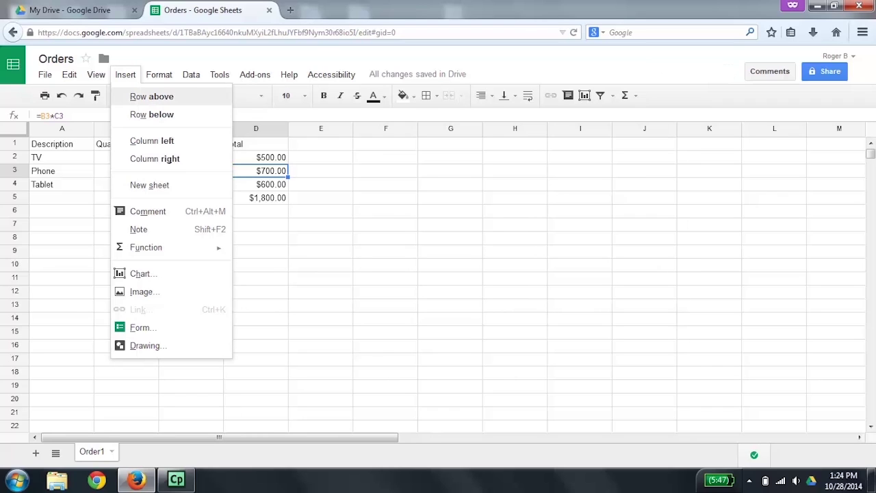
pyautogui.press('Down')
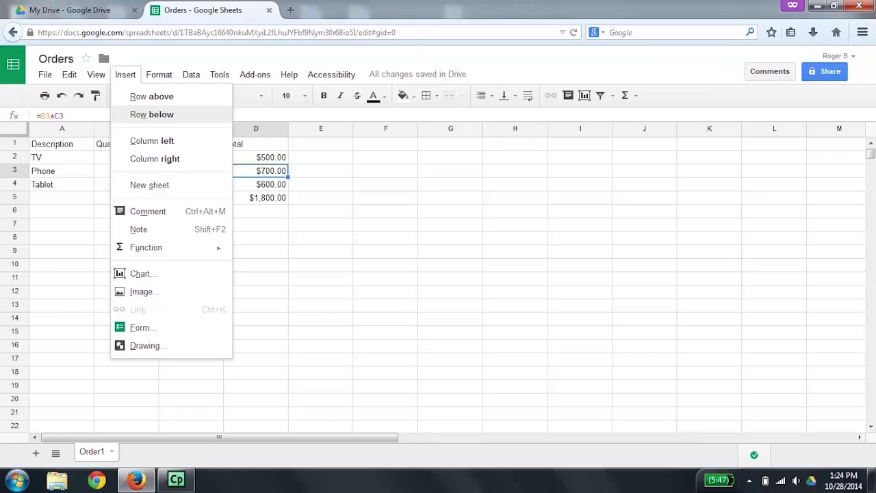
pyautogui.press('Down')
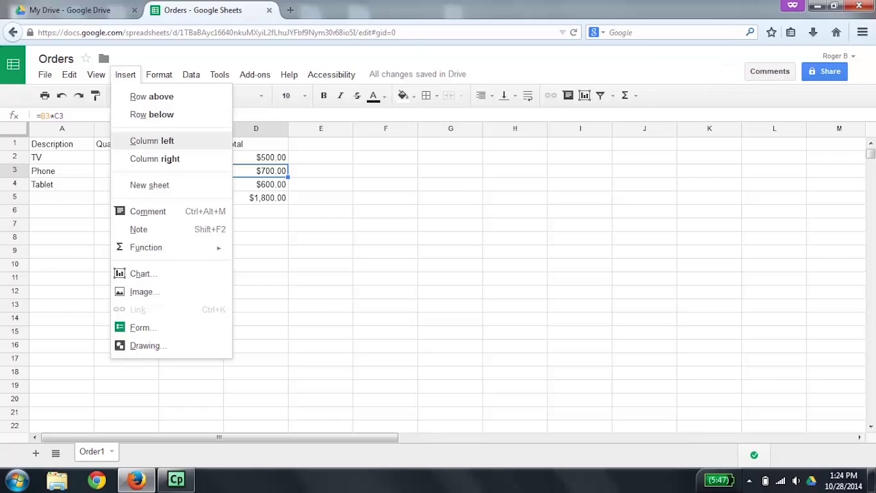
pyautogui.press('Down')
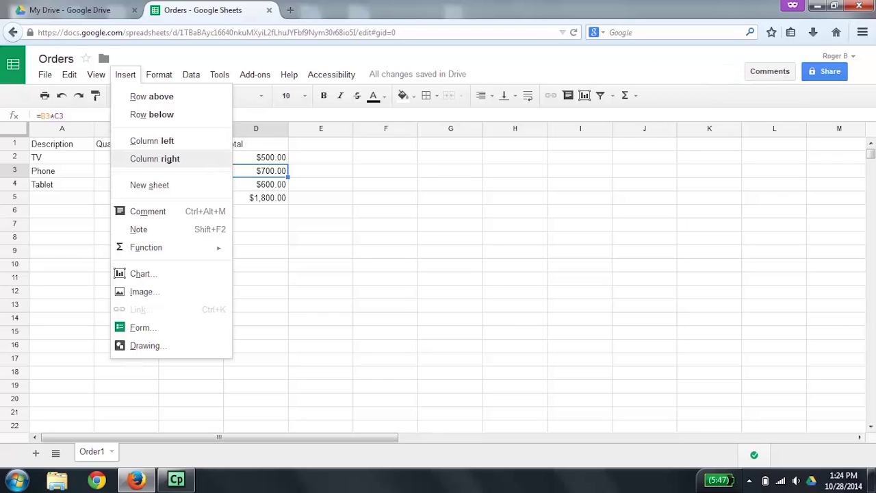
pyautogui.press('Down')
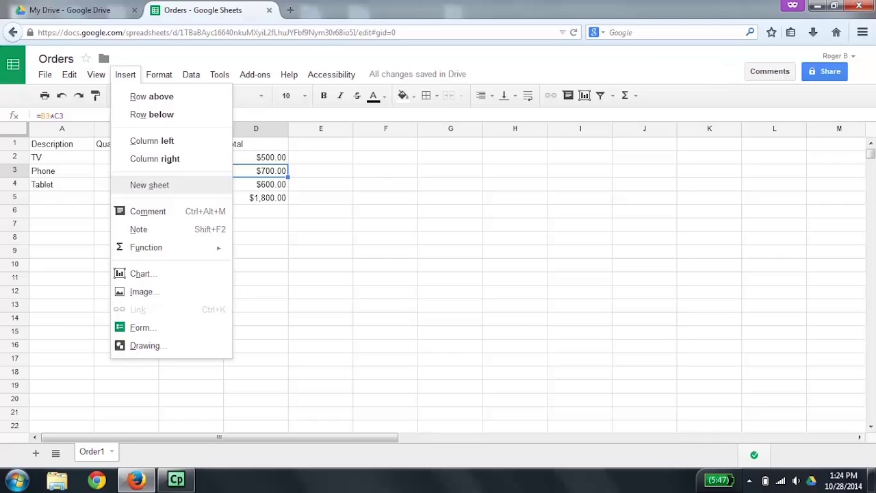
pyautogui.press('Return')
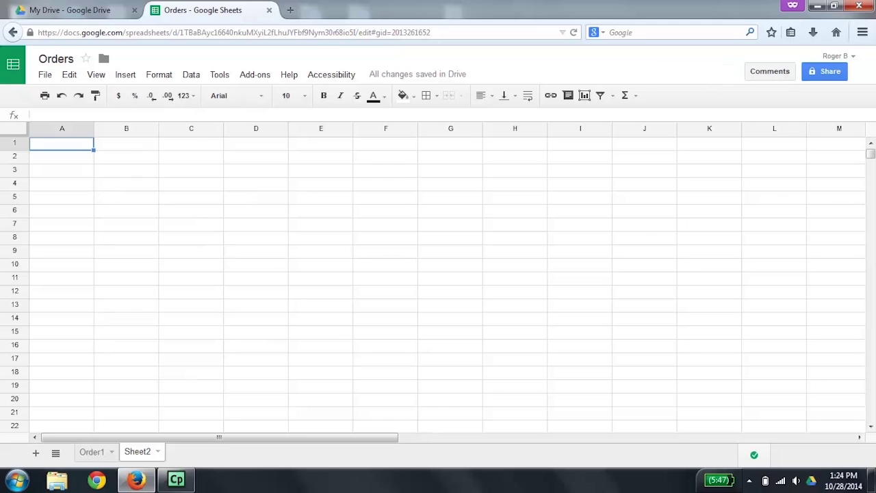
# - Rename the newly added blank sheet as Order2
pyautogui.click(158, 451)
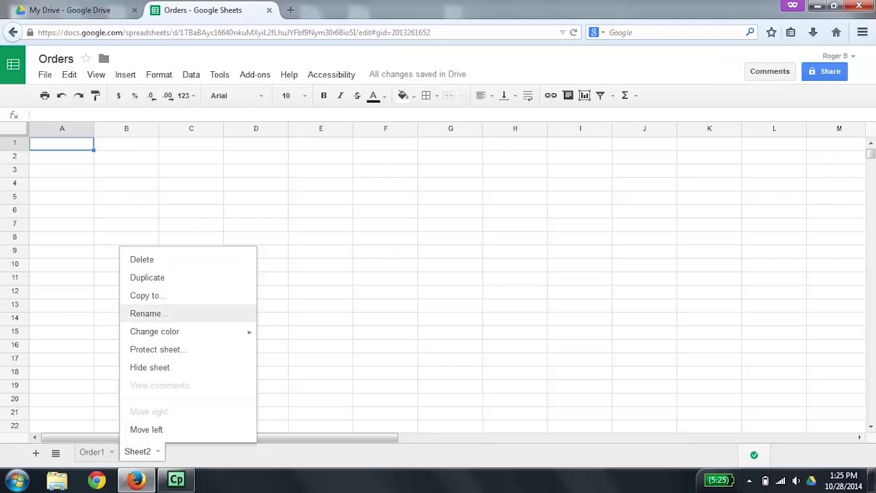
pyautogui.press('Return')
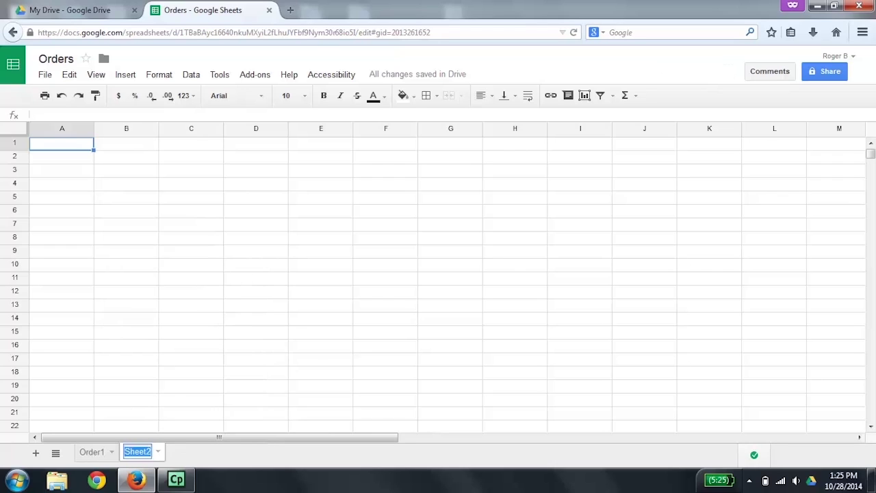
pyautogui.write('Order2')
pyautogui.press('Return')
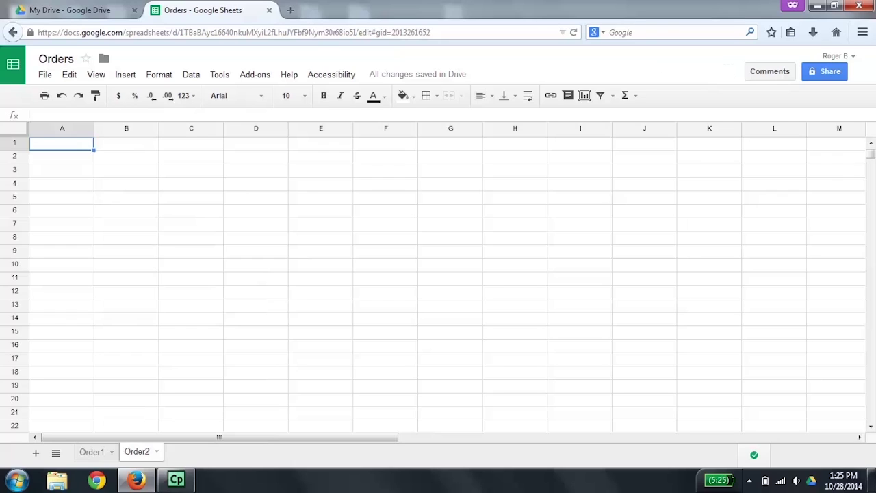
# - Copy the whole order table, including its total row, from the Order1 sheet
pyautogui.click(55, 452)
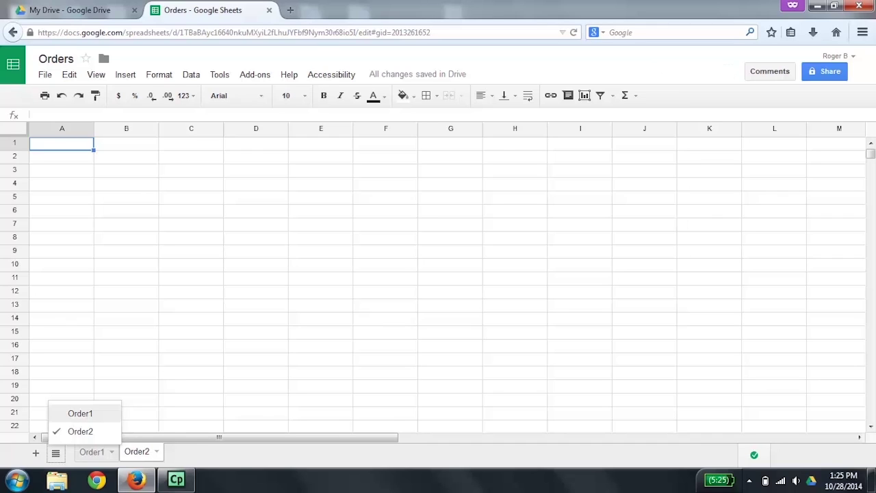
pyautogui.click(80, 412)
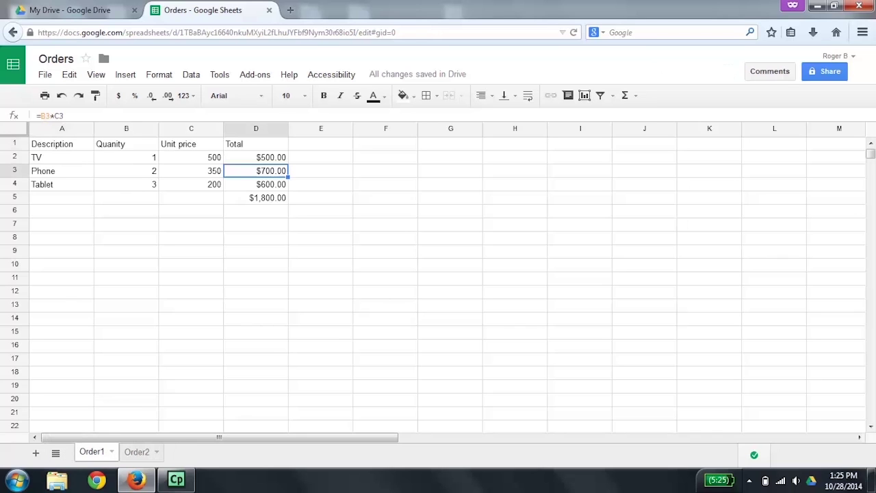
pyautogui.click(256, 184)
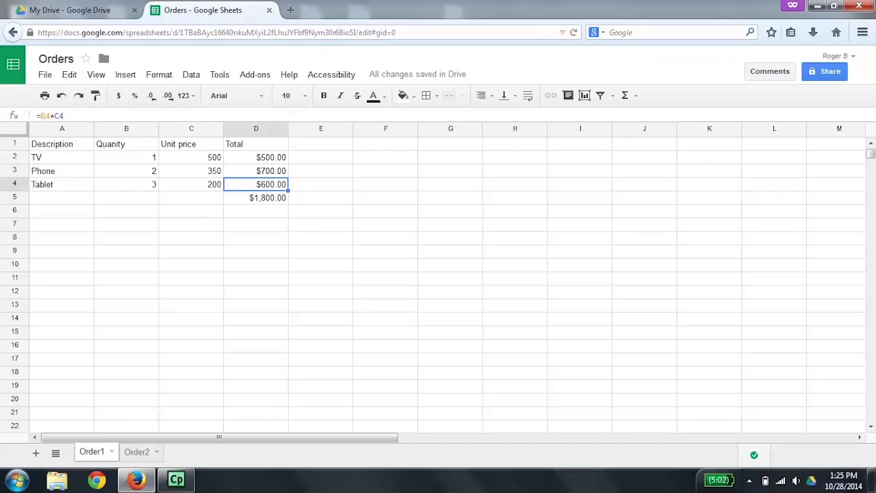
pyautogui.hotkey('ctrl', 'a')
pyautogui.hotkey('ctrl', 'c')
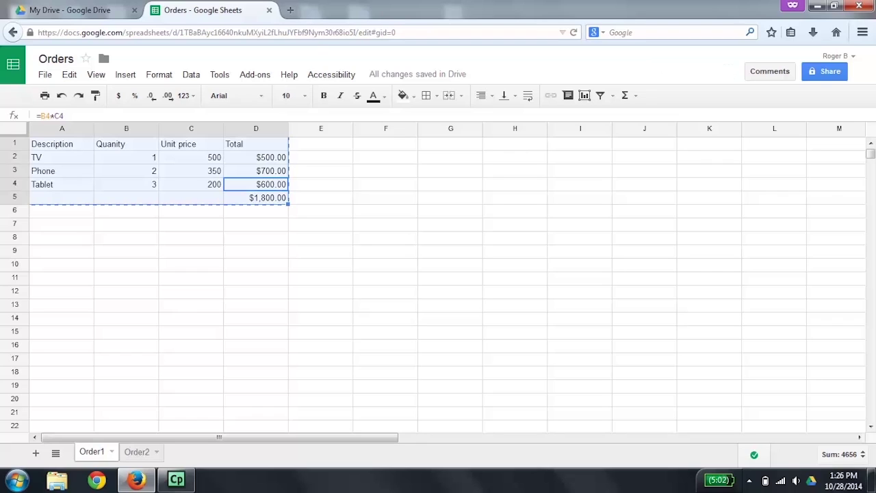
# - Paste the copied order table into the Order2 sheet starting at cell A1
pyautogui.click(56, 453)
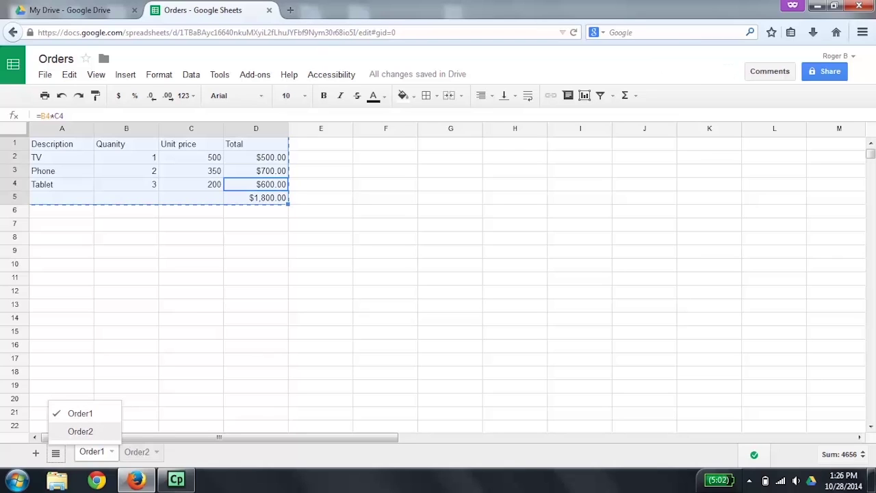
pyautogui.click(80, 431)
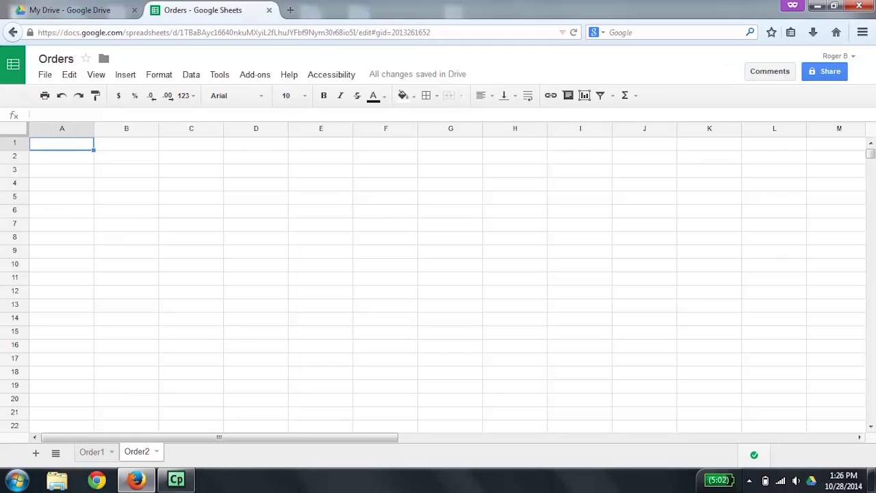
pyautogui.click(61, 156)
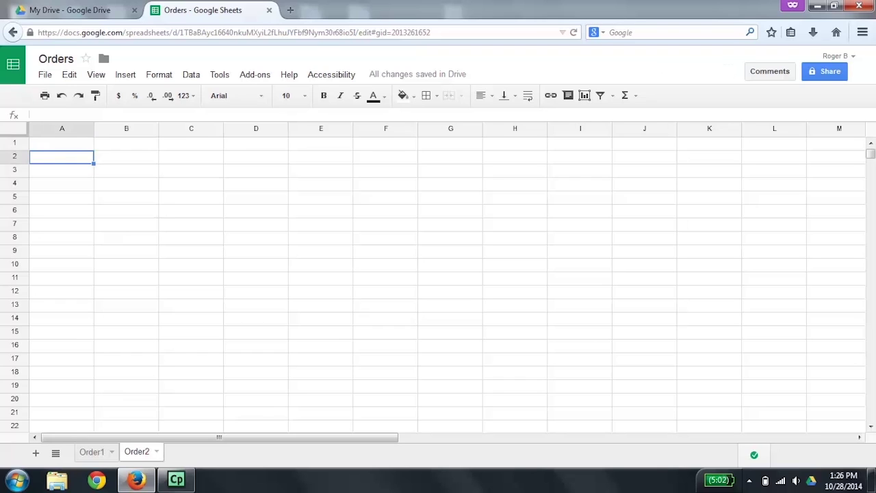
pyautogui.click(61, 143)
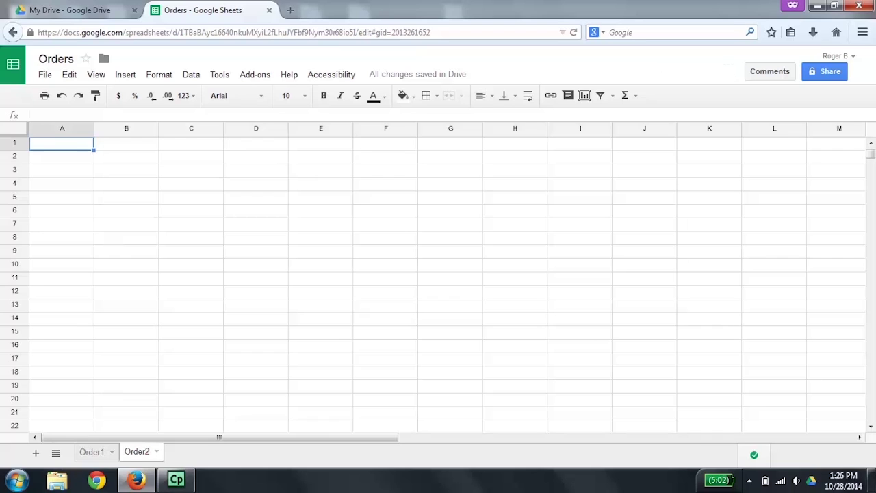
pyautogui.hotkey('ctrl', 'v')
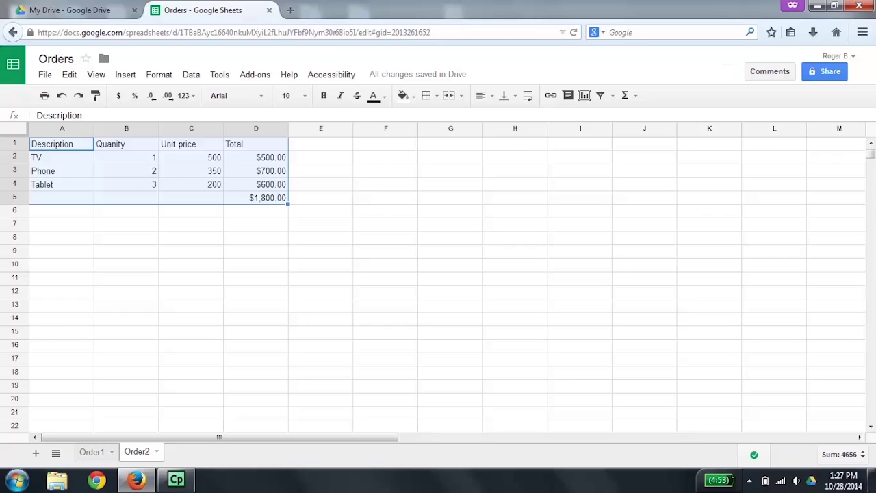
# - Set the Order2 quantities to 2 for TV, 4 for Phone and 6 for Tablet, and check the sum formula in D5
pyautogui.click(62, 144)
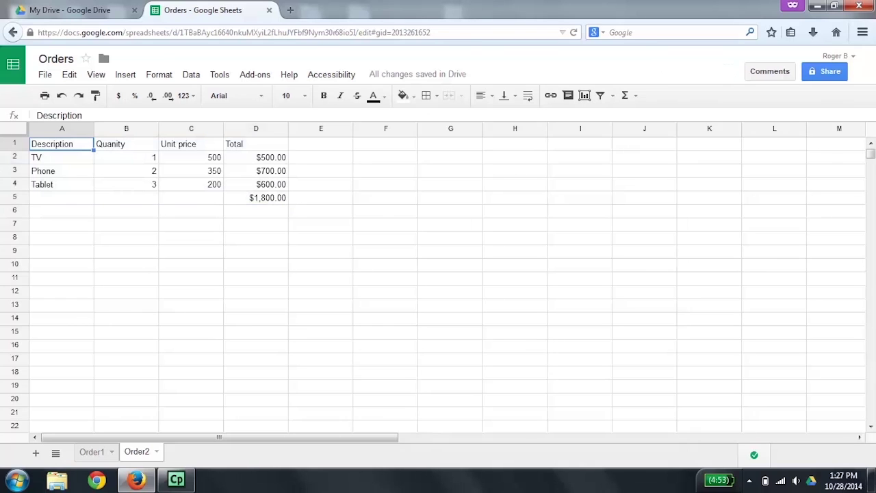
pyautogui.click(126, 144)
pyautogui.click(126, 157)
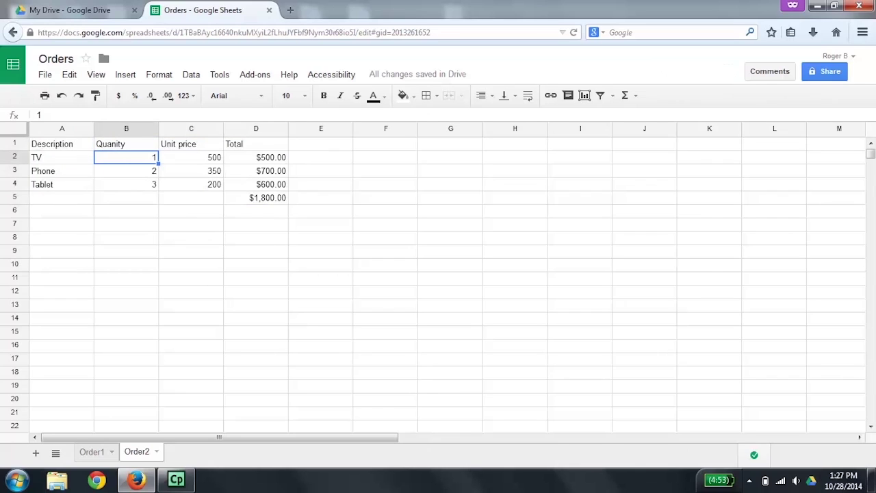
pyautogui.write('2')
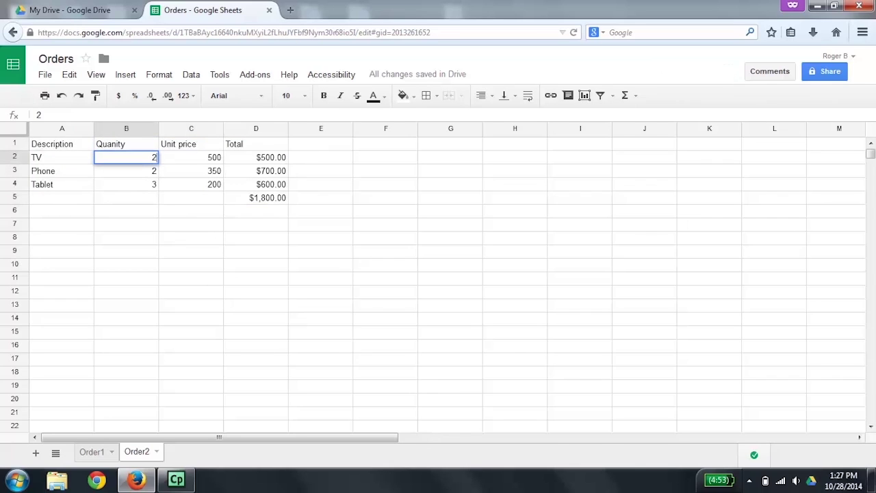
pyautogui.press('Return')
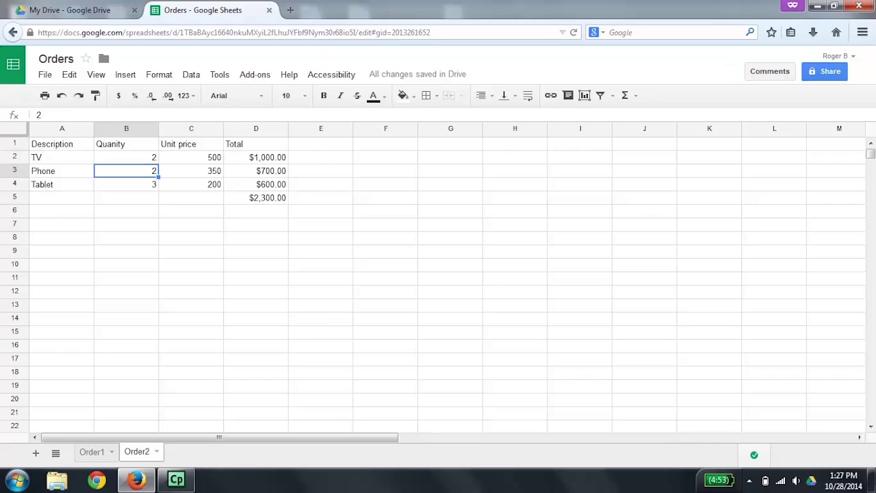
pyautogui.write('4')
pyautogui.press('Return')
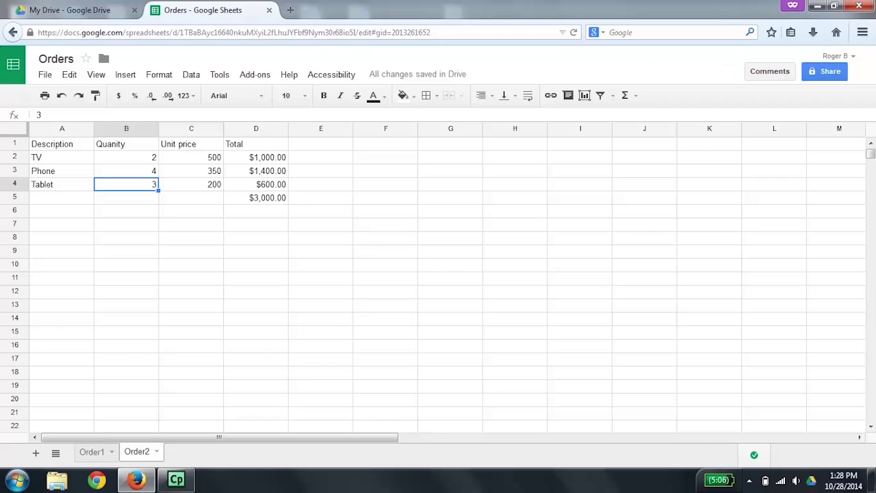
pyautogui.write('6')
pyautogui.press('Return')
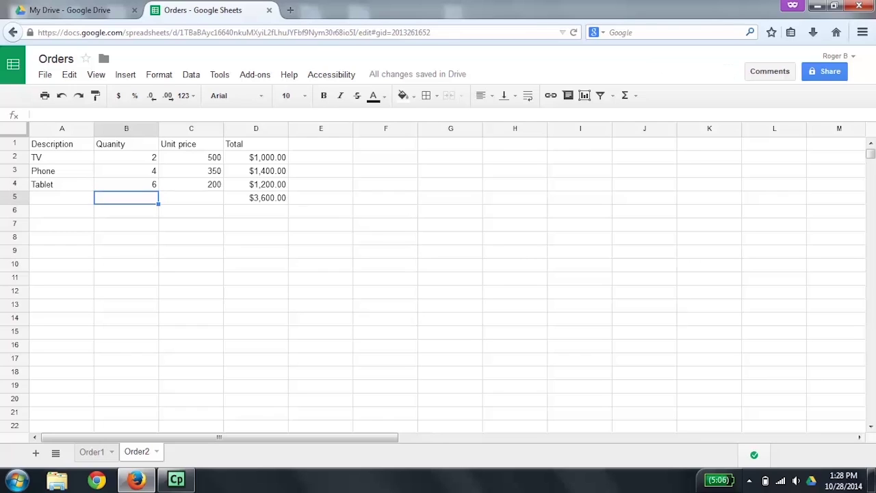
pyautogui.click(256, 197)
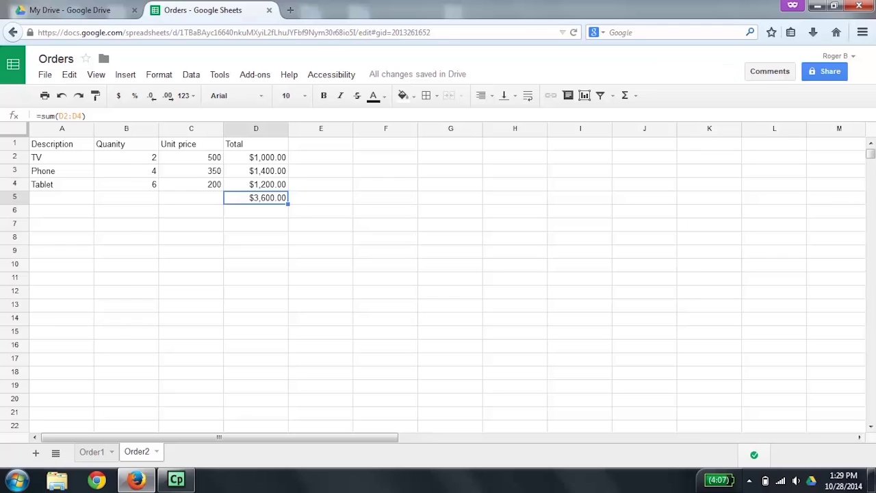
# - Insert a third, blank sheet into the Orders spreadsheet after Order2
pyautogui.hotkey('alt', 'shift', 'i')
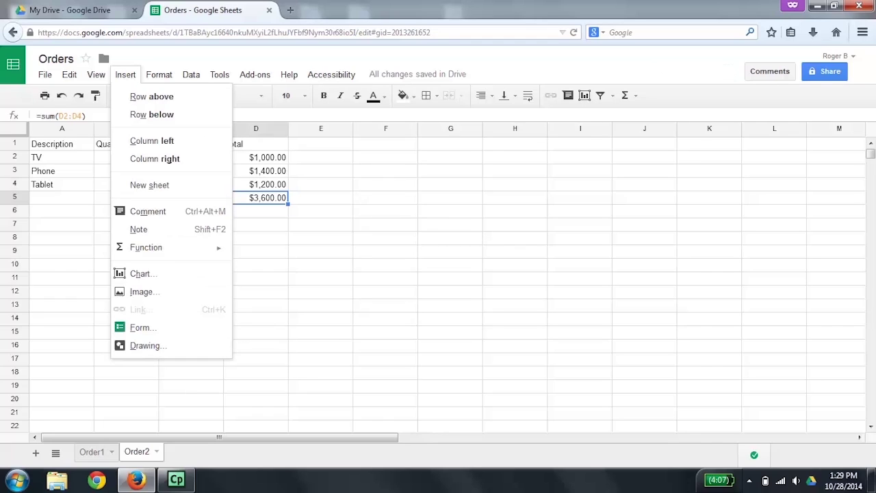
pyautogui.press('Down')
pyautogui.press('Down')
pyautogui.press('Down')
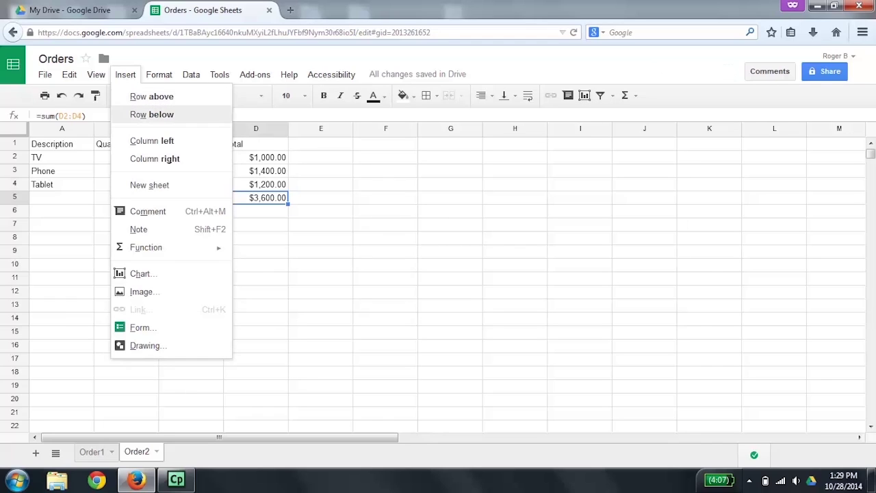
pyautogui.press('Down')
pyautogui.press('Down')
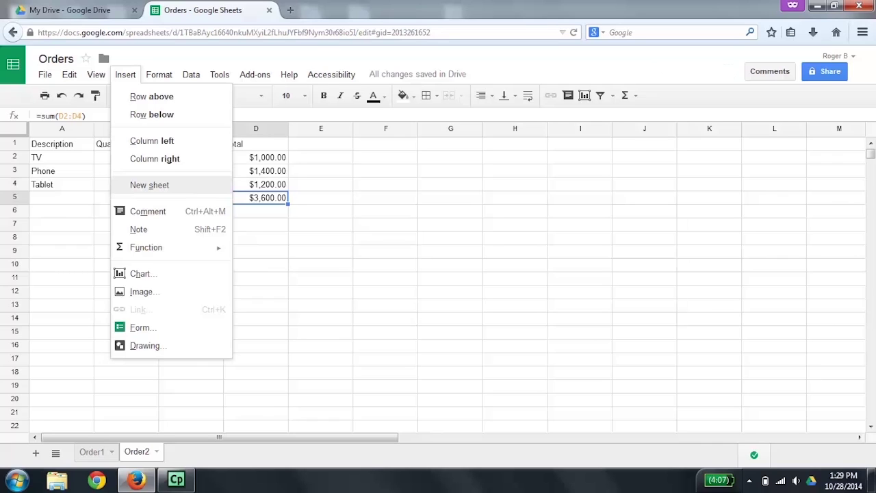
pyautogui.press('Return')
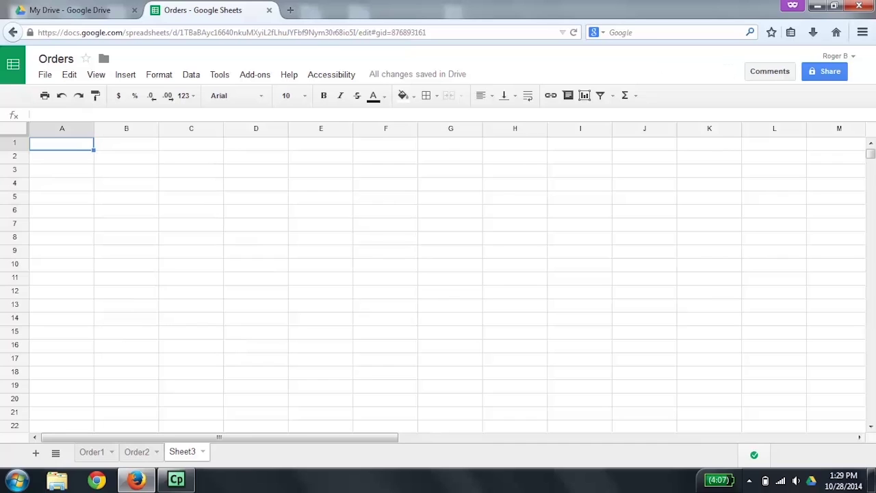
# - Rename the new blank sheet as Summary
pyautogui.click(202, 451)
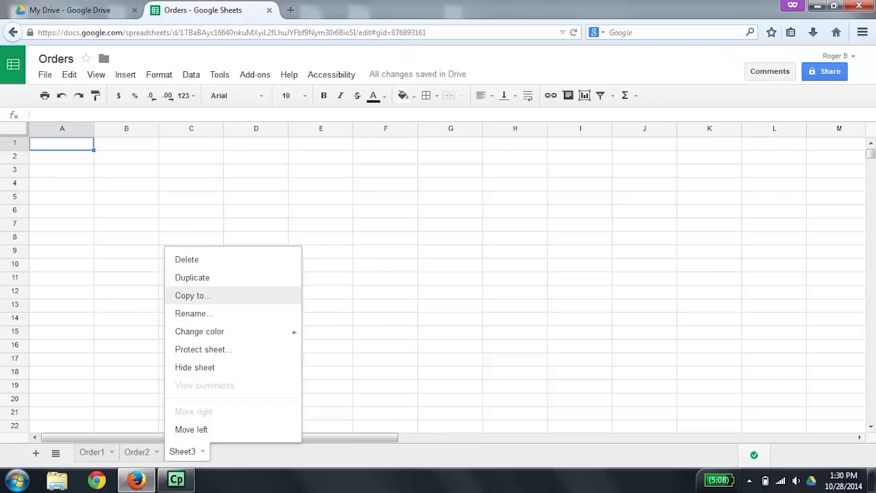
pyautogui.click(194, 313)
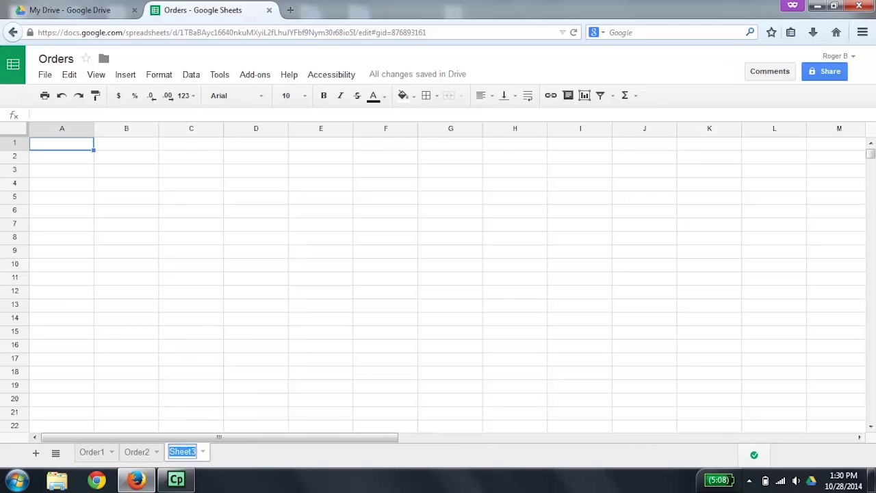
pyautogui.write('Summary')
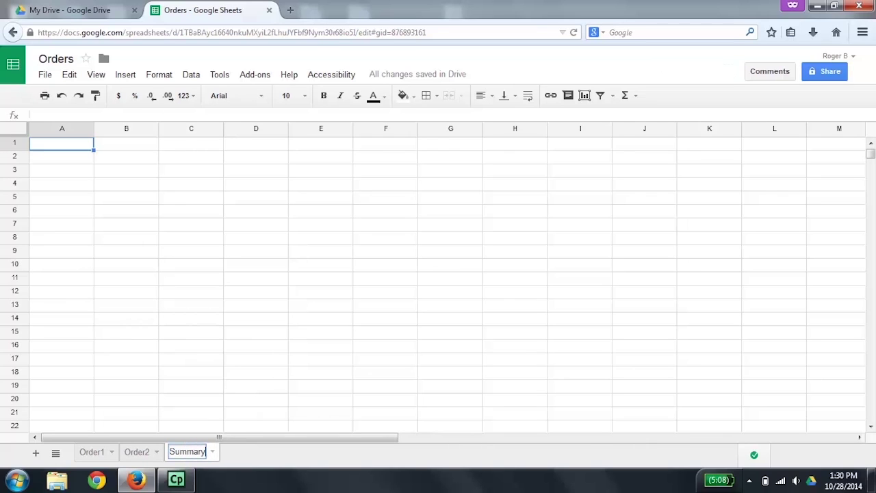
pyautogui.press('Return')
# - Enter the column headings Name in A1 and Total in B1 of the Summary sheet
pyautogui.write('Name')
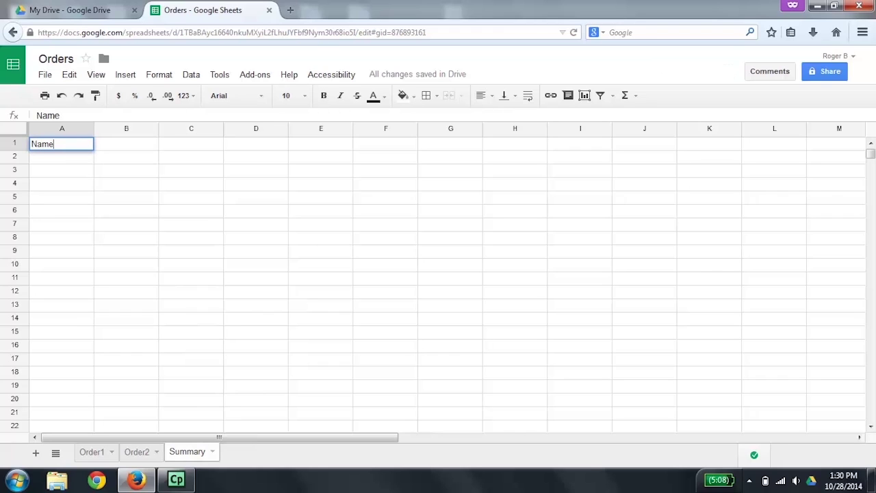
pyautogui.press('Tab')
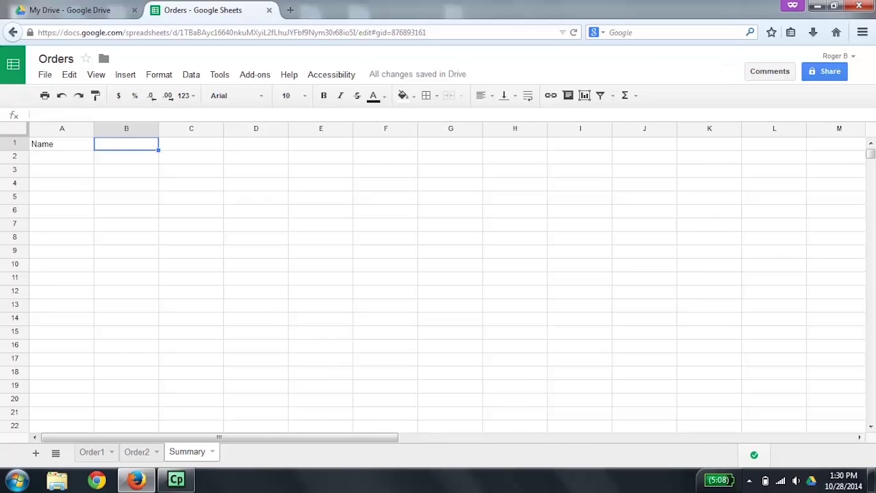
pyautogui.write('Total')
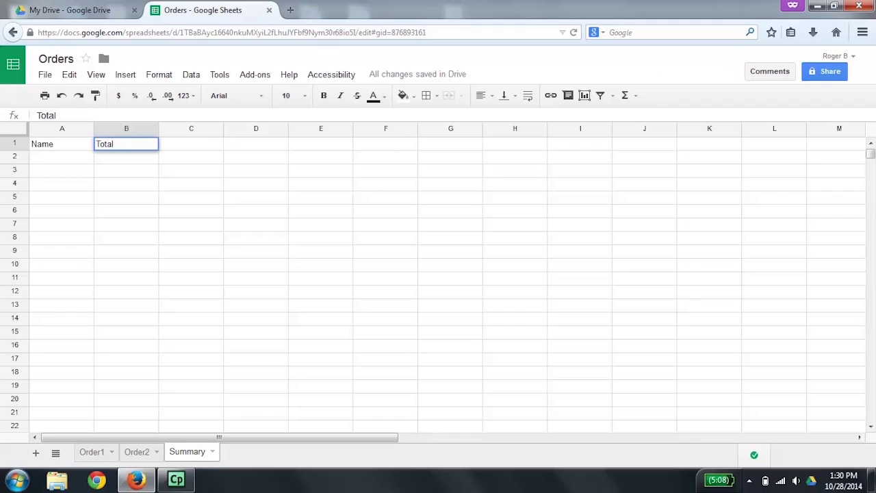
pyautogui.press('Return')
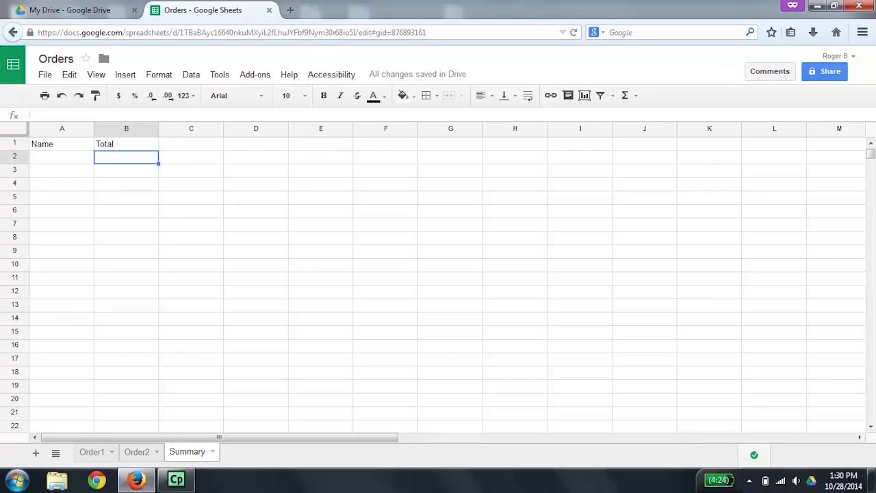
# - List Order1 in A2 and Order2 in A3 under the Name heading, and check both entries
pyautogui.click(61, 157)
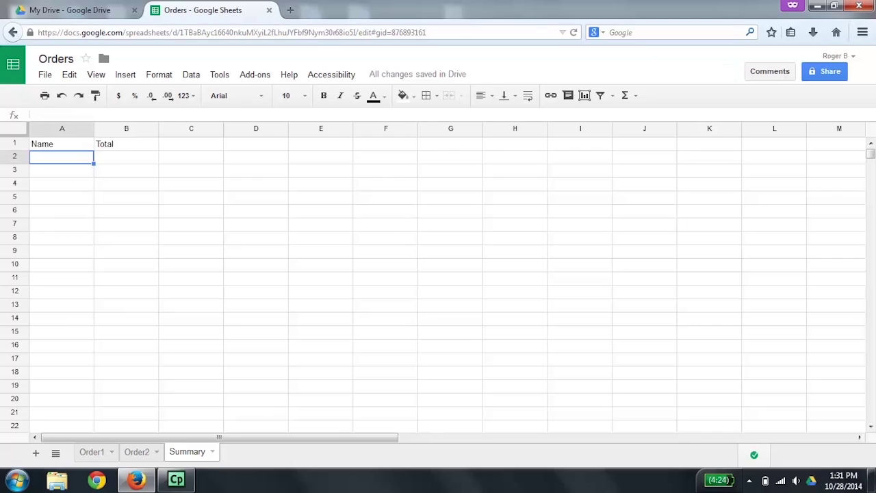
pyautogui.write('Order1')
pyautogui.press('Return')
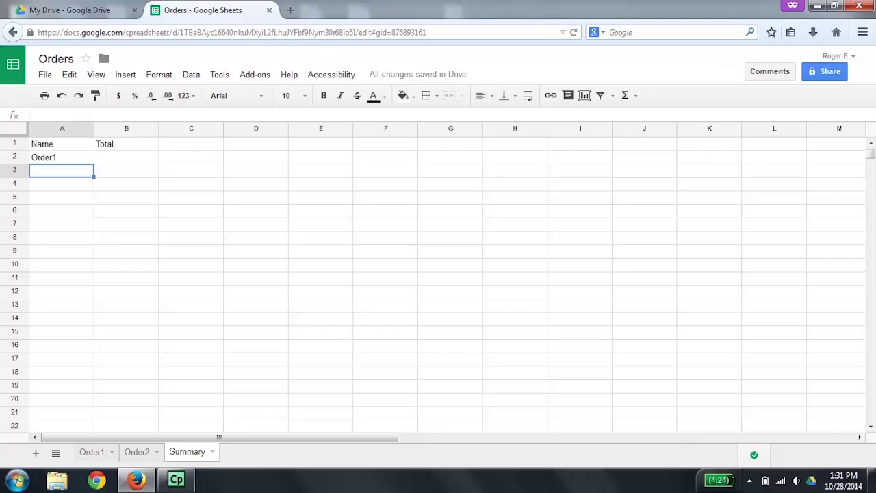
pyautogui.write('Order2')
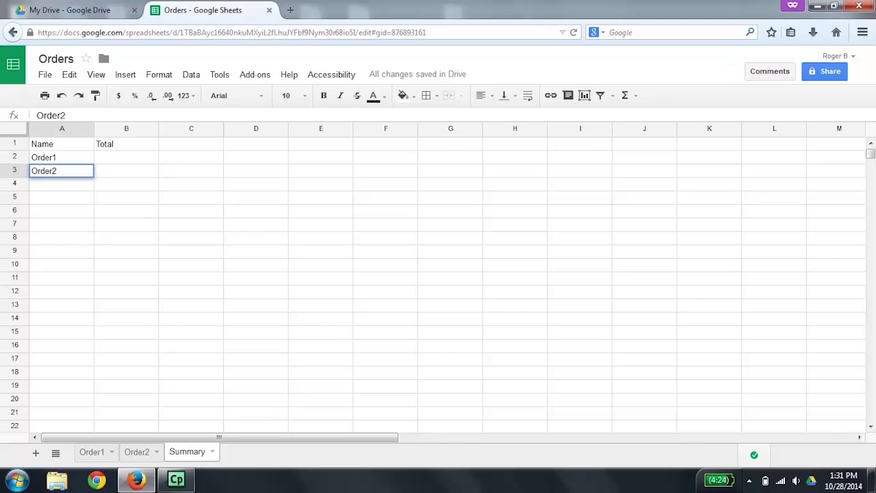
pyautogui.press('Return')
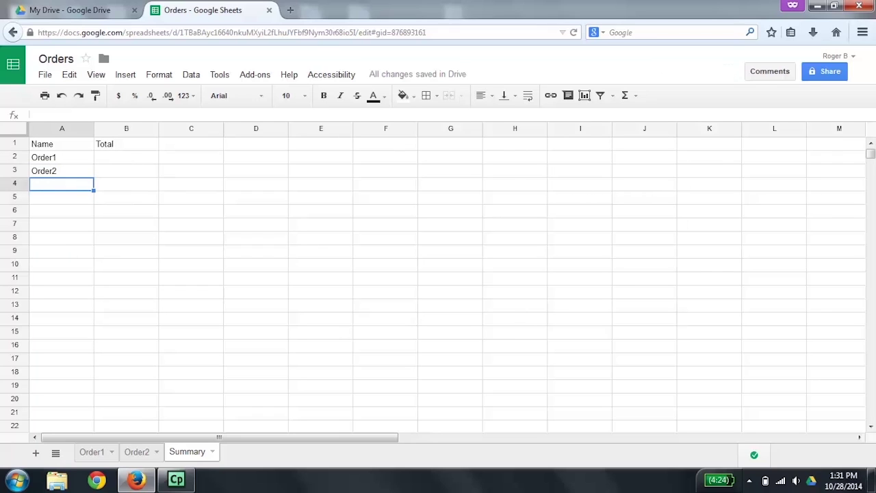
pyautogui.click(62, 170)
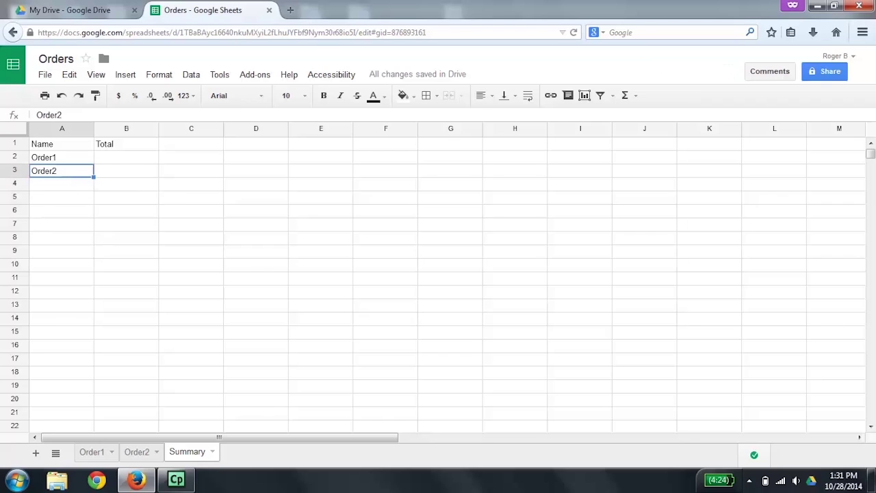
pyautogui.click(61, 157)
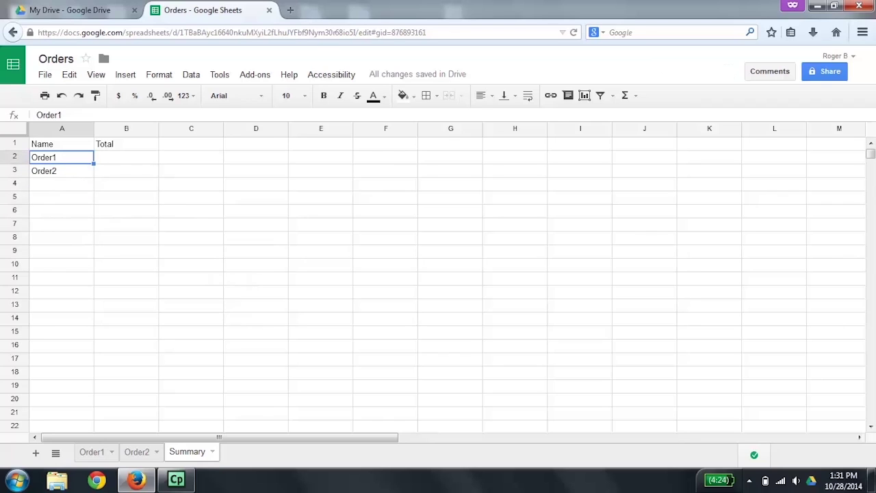
# - Enter a formula in B2 of the Summary sheet that references the summed total in cell D5 of the Order1 sheet
pyautogui.click(125, 156)
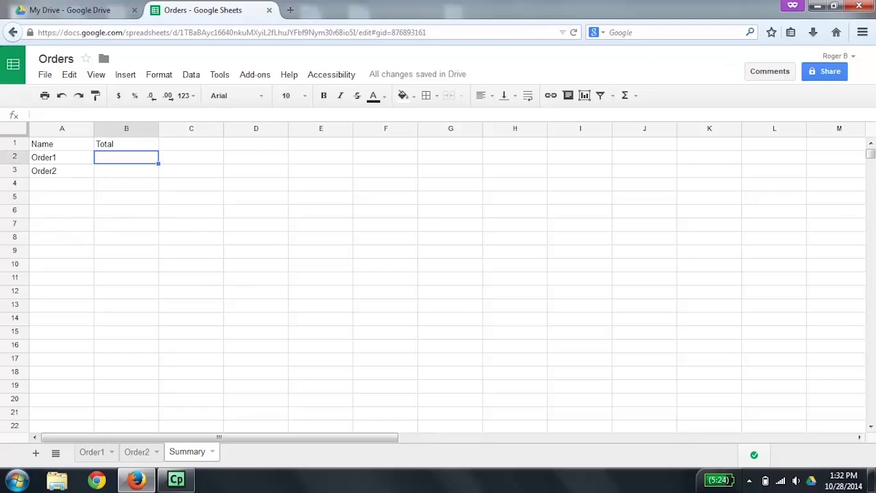
pyautogui.write('=Order1!B3')
pyautogui.press('Return')
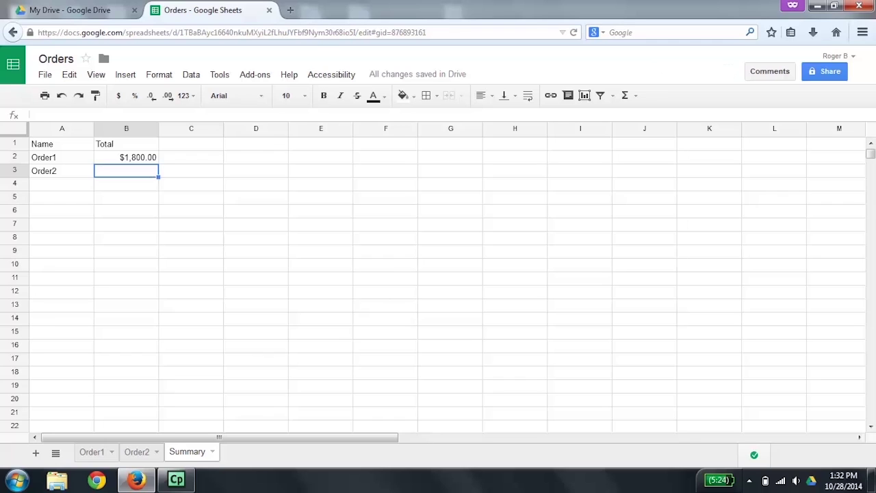
# - Copy the Order1 total formula from B2 to B3 of the Summary sheet and change it to =Order2!D5
pyautogui.click(126, 156)
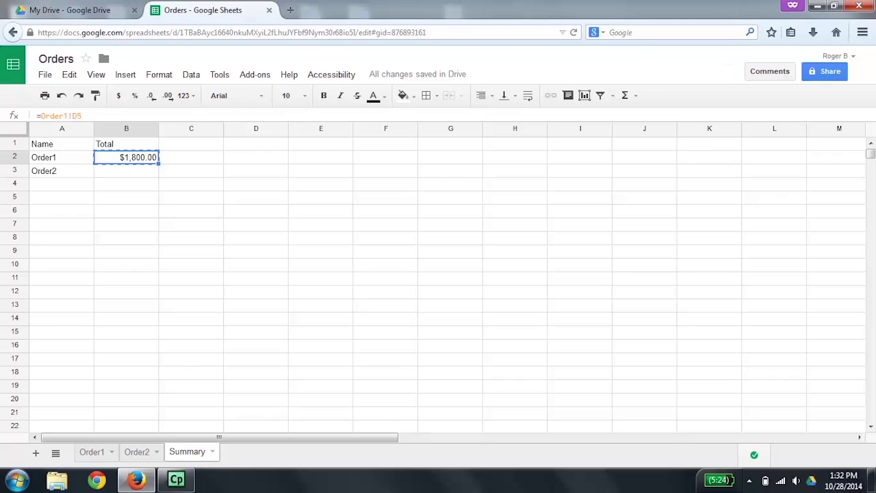
pyautogui.click(126, 171)
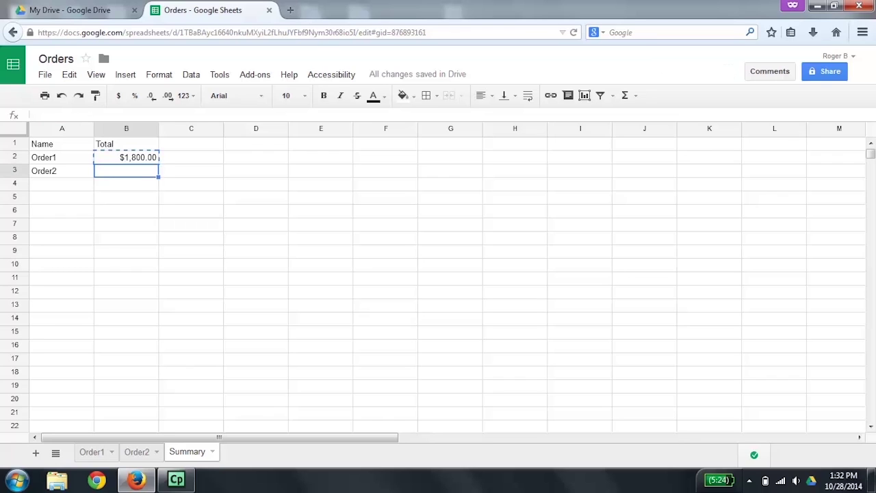
pyautogui.hotkey('ctrl', 'v')
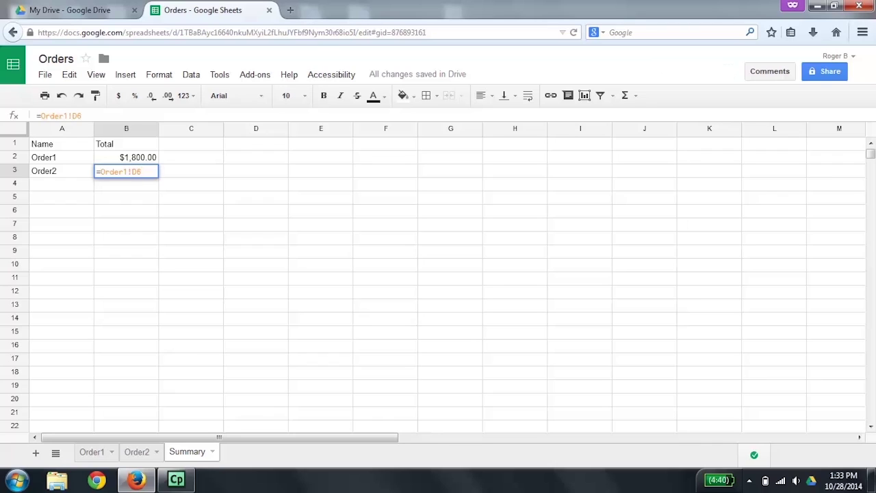
pyautogui.press('BackSpace')
pyautogui.write('5')
pyautogui.press('BackSpace')
pyautogui.write('2')
pyautogui.press('Return')
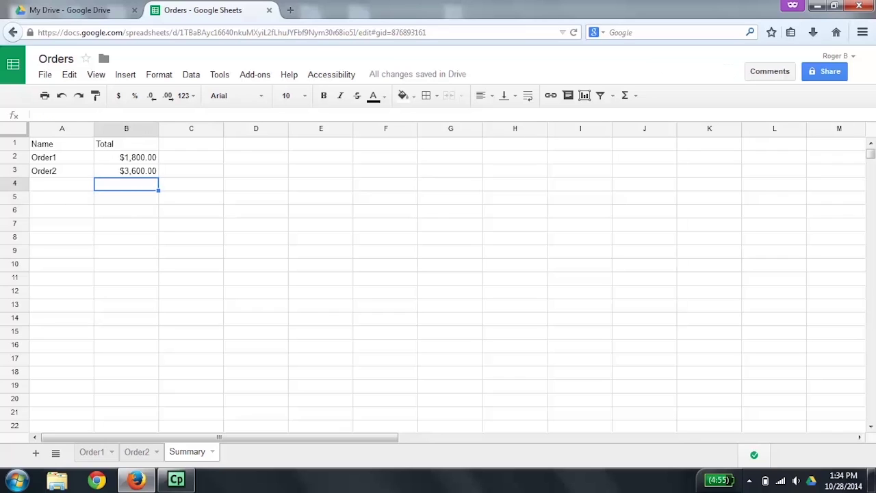
# - Check the Name heading, the Order1 label and the formulas in B2 and B3 of the Summary sheet
pyautogui.click(126, 170)
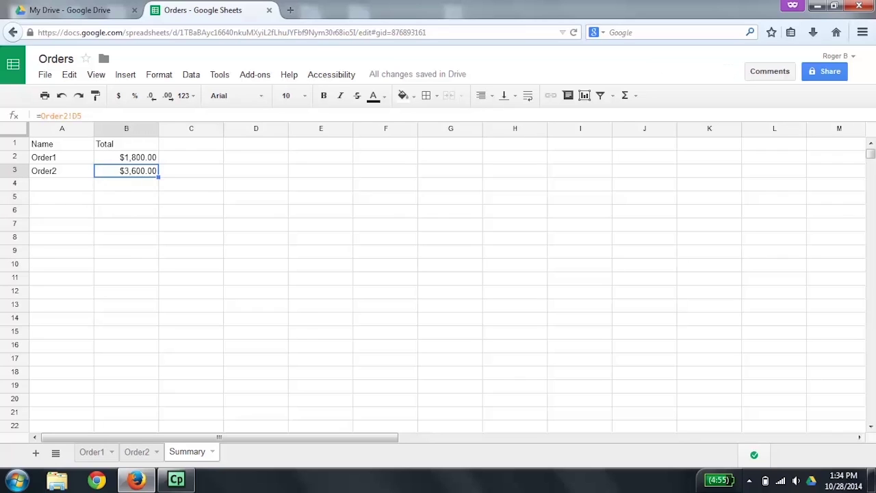
pyautogui.click(62, 143)
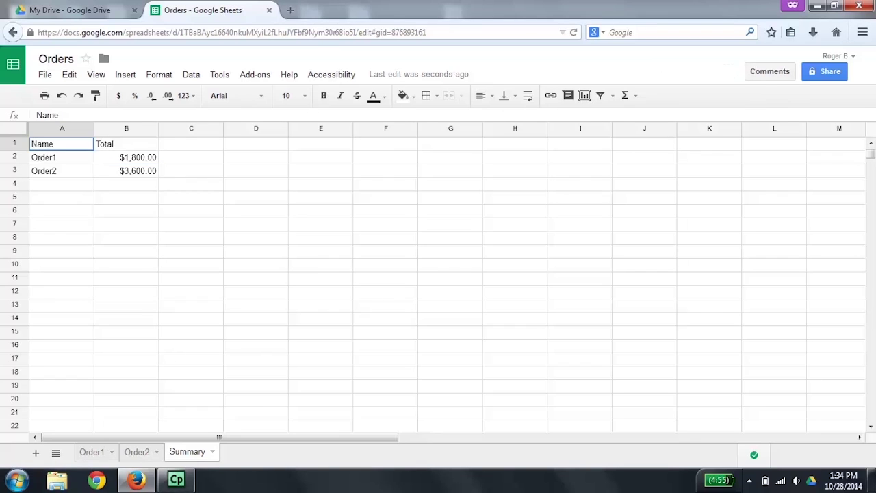
pyautogui.click(61, 156)
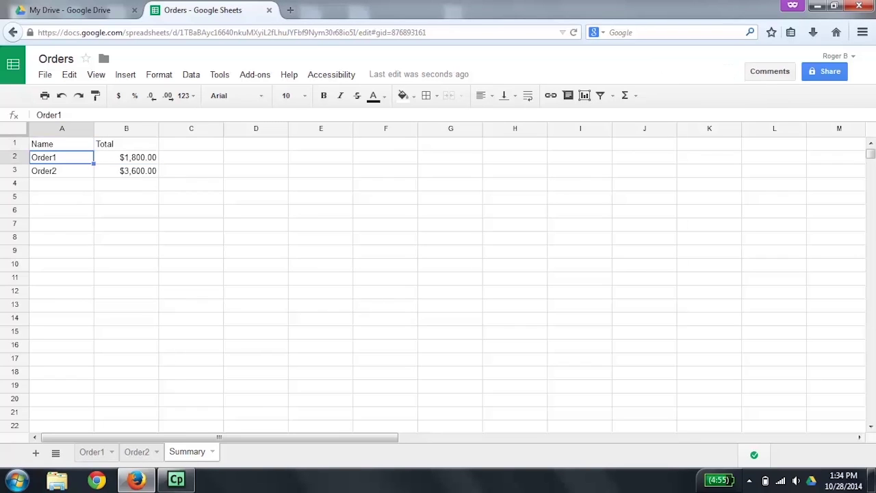
pyautogui.click(126, 157)
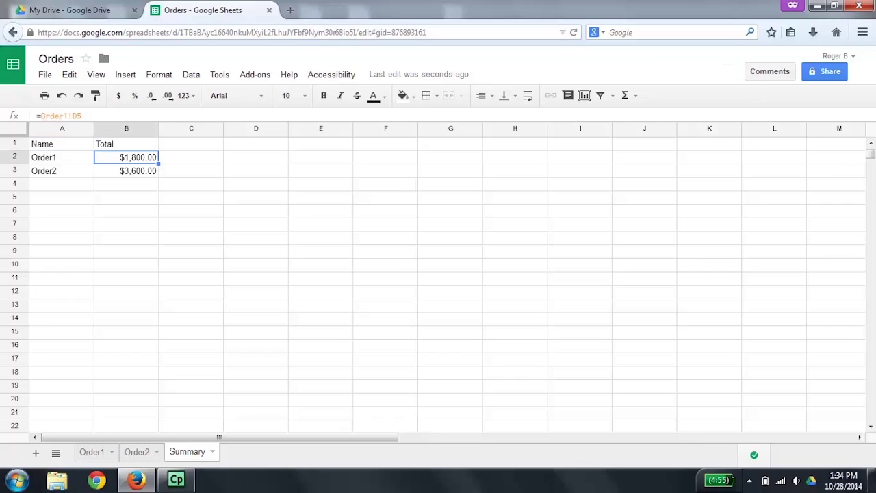
pyautogui.click(126, 170)
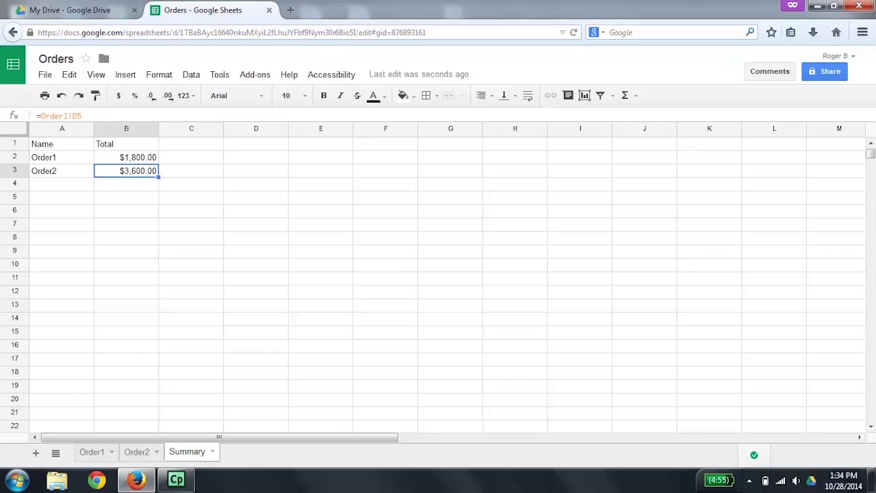
# - Review the accessibility options and have the selection formatting of cell A3 spoken
pyautogui.click(61, 170)
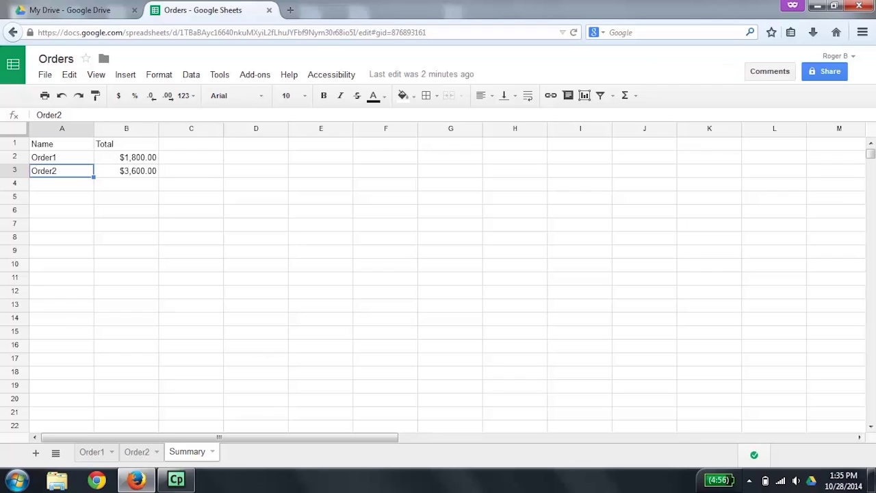
pyautogui.hotkey('alt', 'shift', 'a')
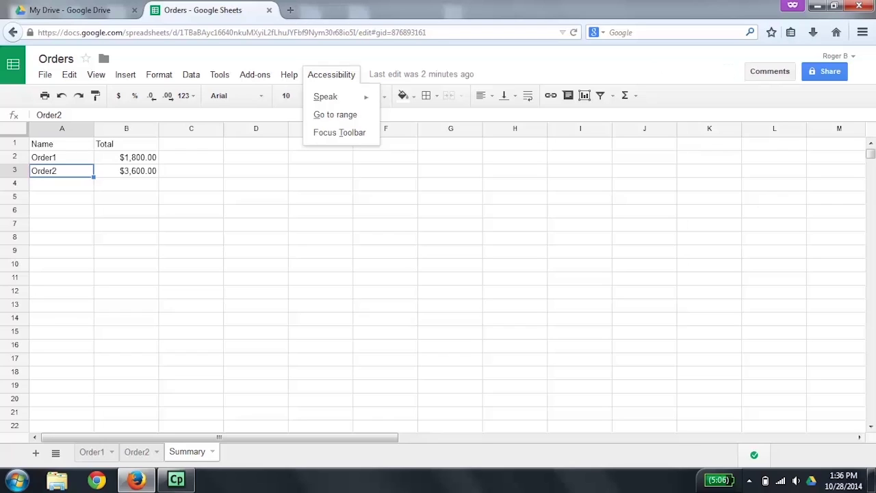
pyautogui.press('Down')
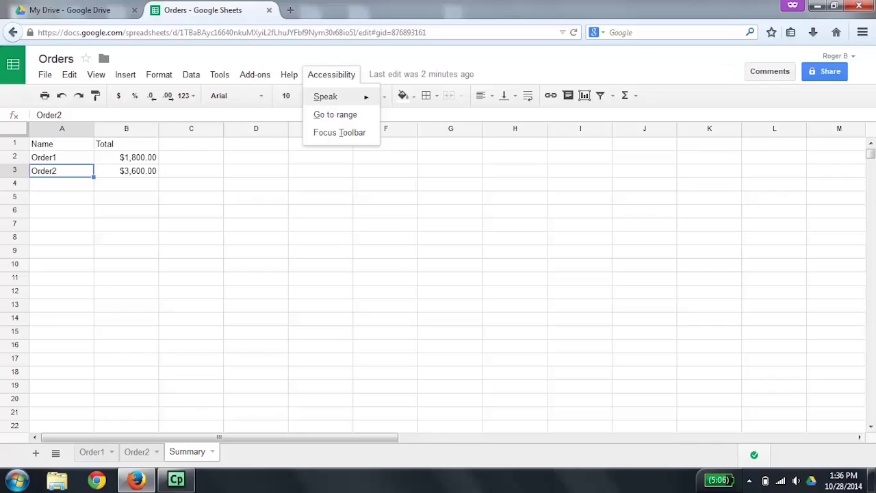
pyautogui.press('Down')
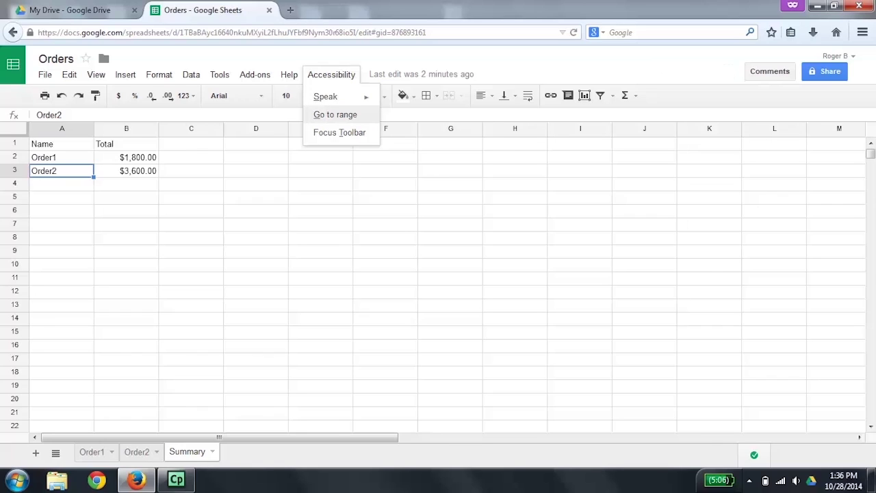
pyautogui.press('Down')
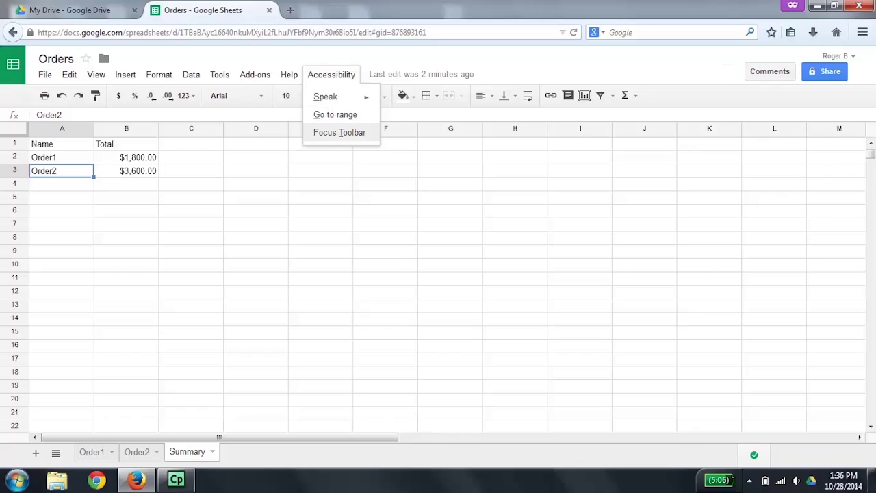
pyautogui.press('Down')
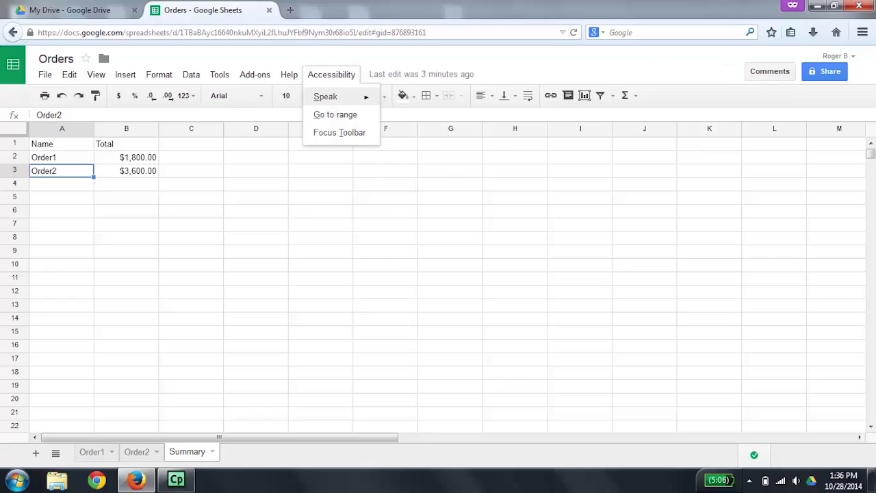
pyautogui.press('Right')
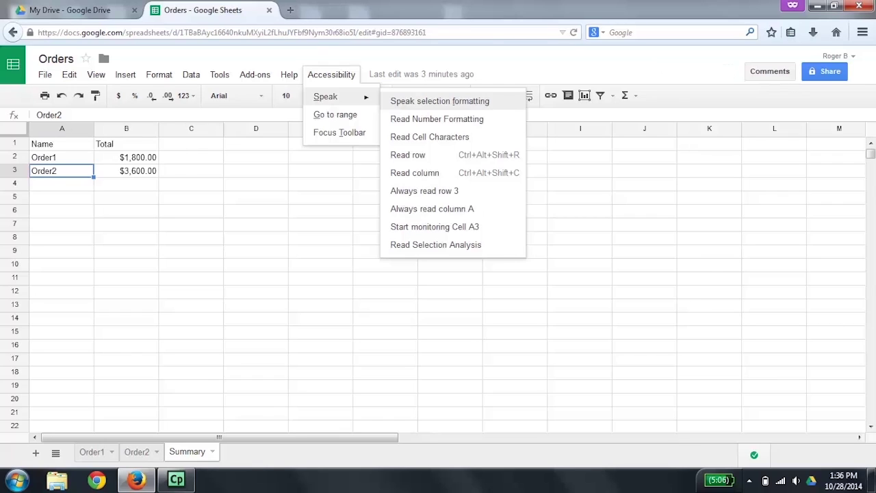
pyautogui.press('Return')
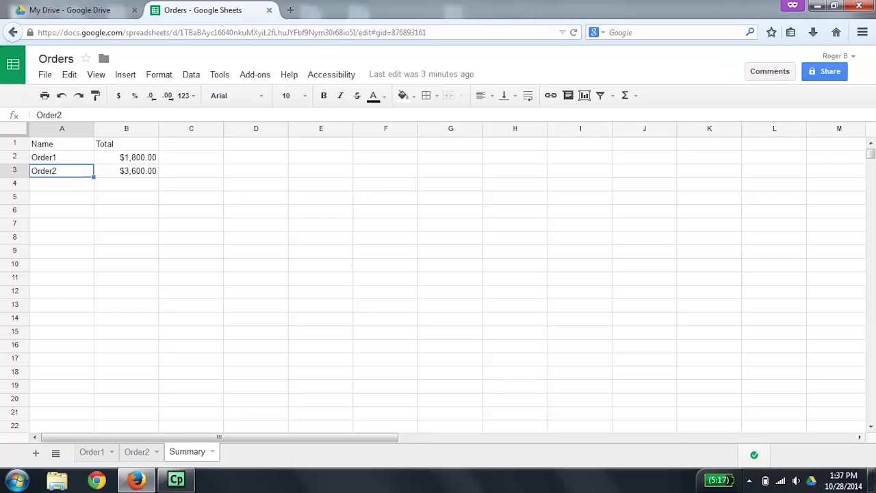
pyautogui.hotkey('alt', 'shift', 'f')
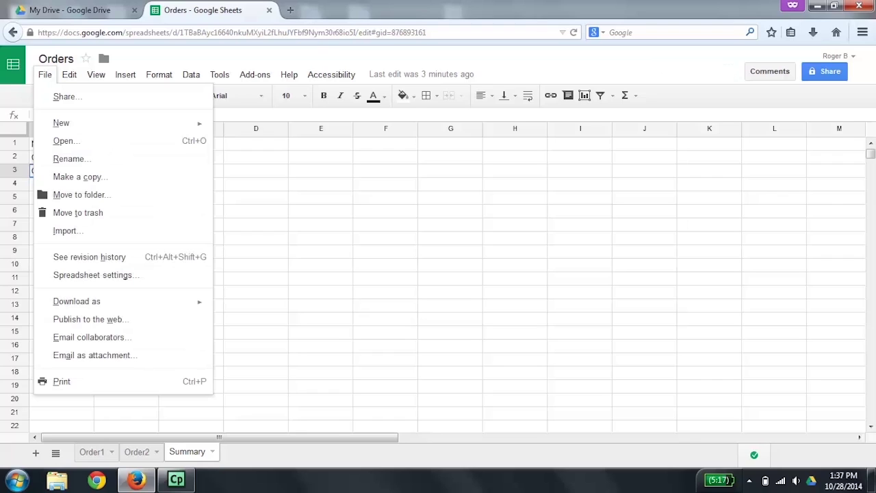
pyautogui.press('Escape')
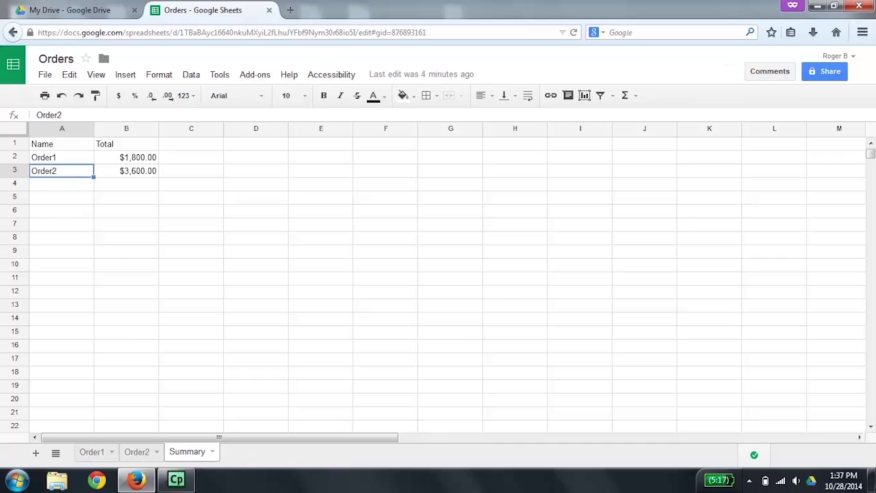
pyautogui.hotkey('alt', 'shift', 'f')
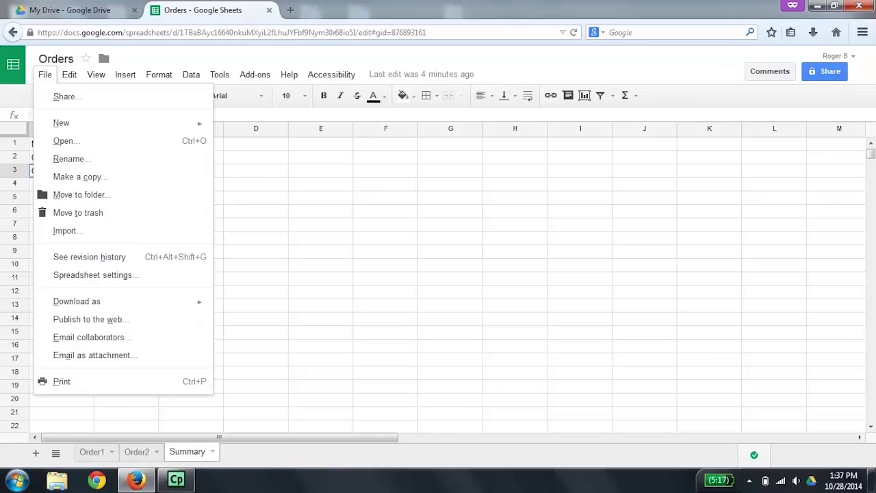
pyautogui.press('Escape')
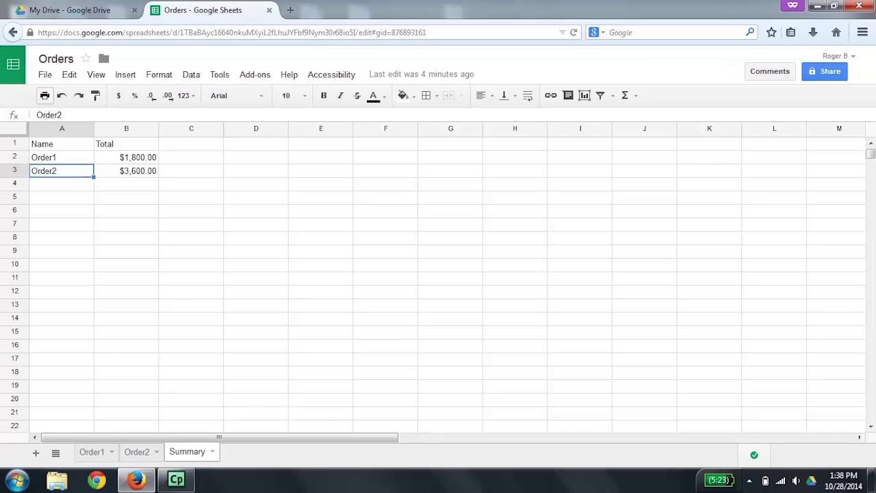
# - Select cell B3, view the list of popular keyboard shortcuts, and close it
pyautogui.click(126, 170)
pyautogui.hotkey('ctrl', '/')
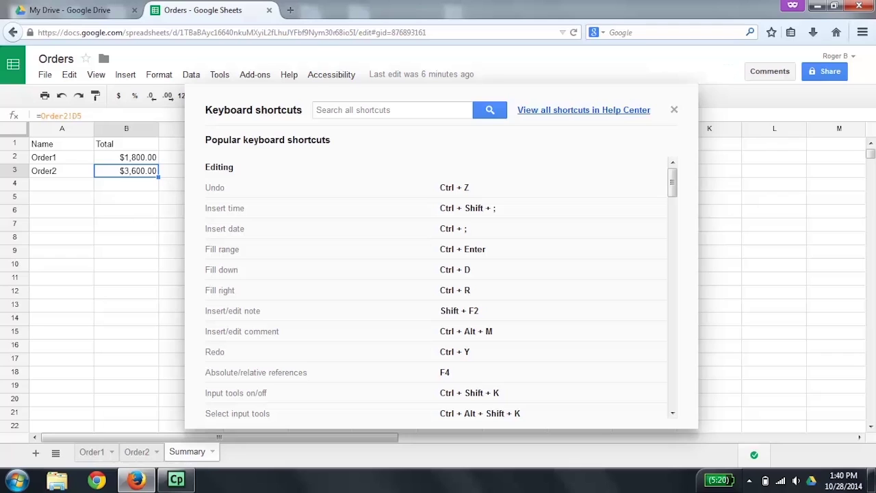
pyautogui.press('Escape')
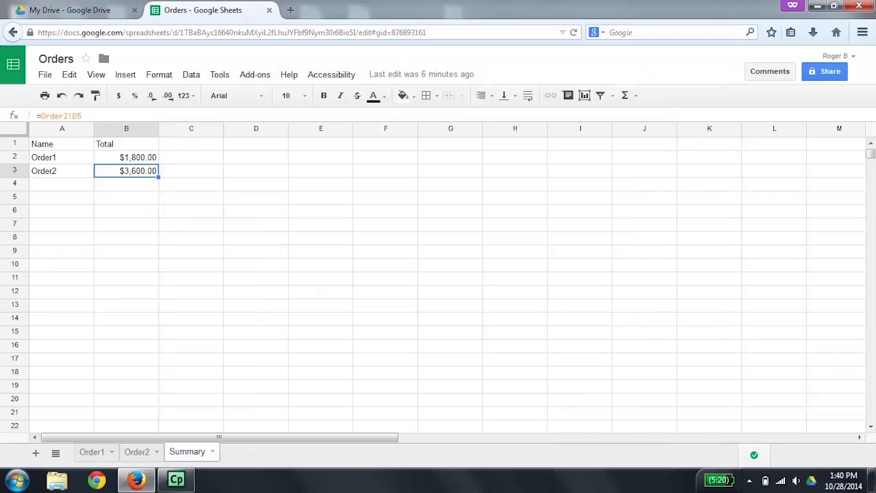